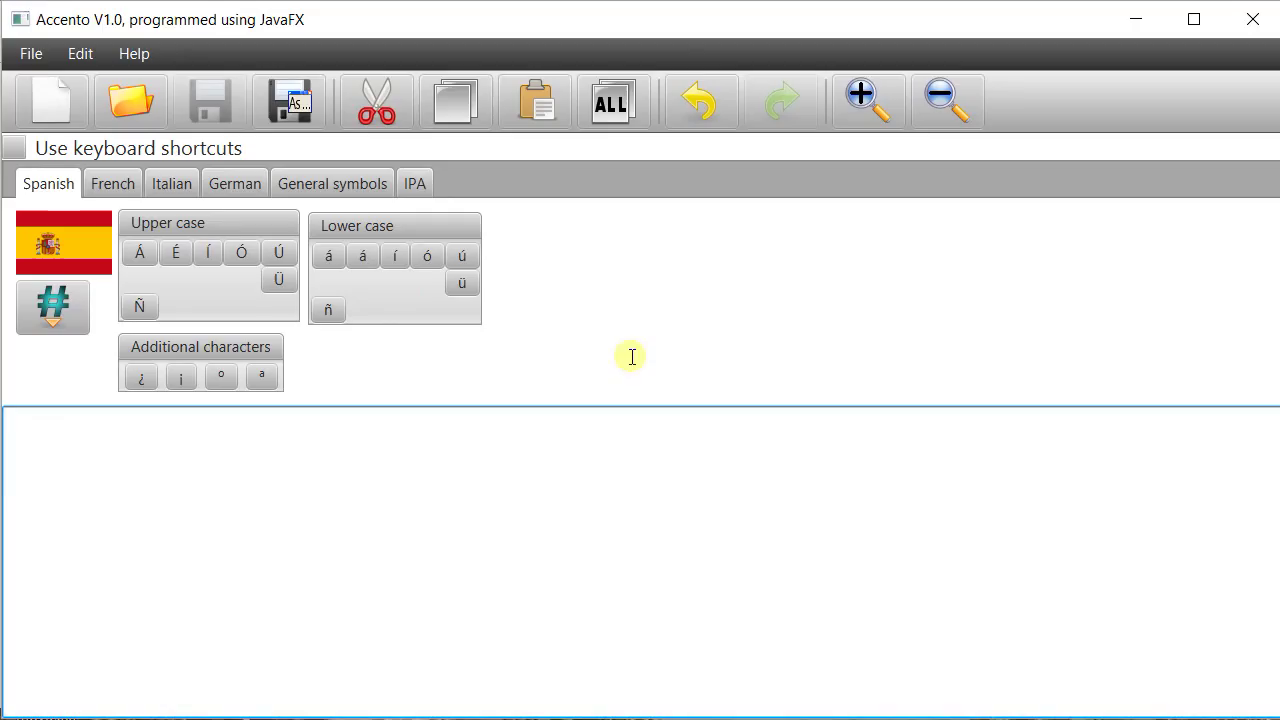
# Look through the French, Italian and German accented character sets
pyautogui.click(107, 189)
pyautogui.click(169, 191)
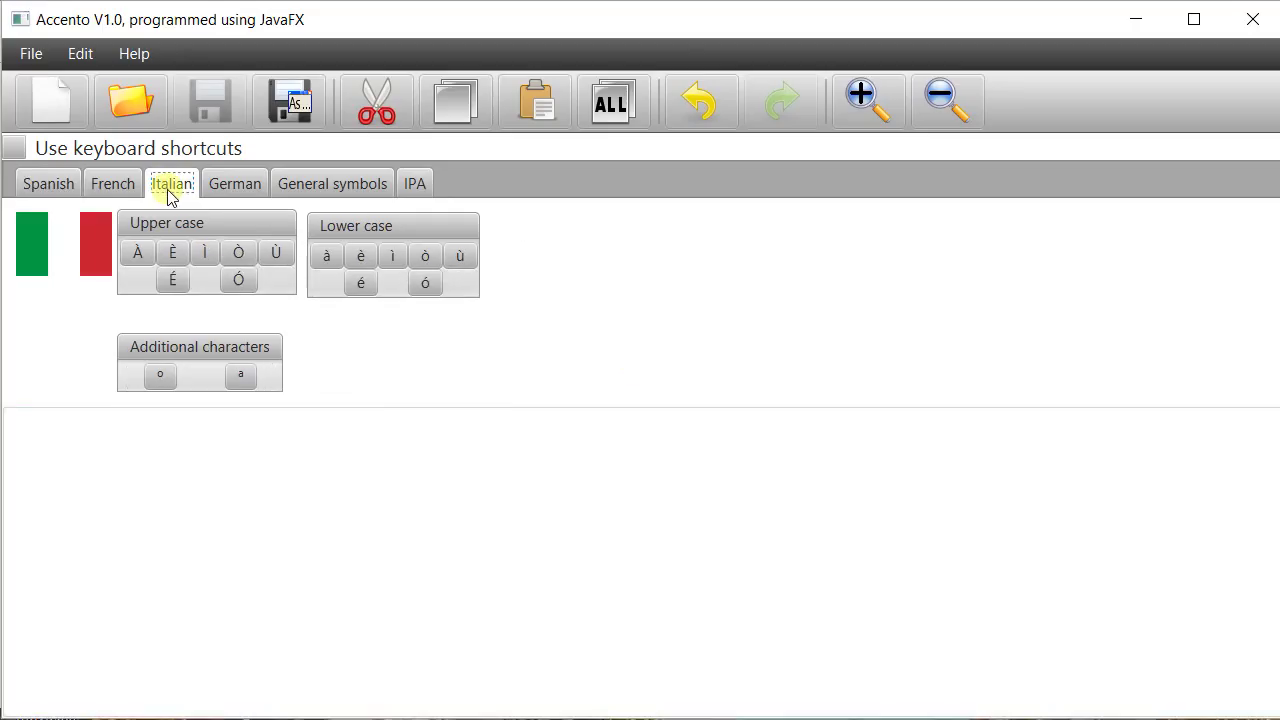
pyautogui.click(231, 192)
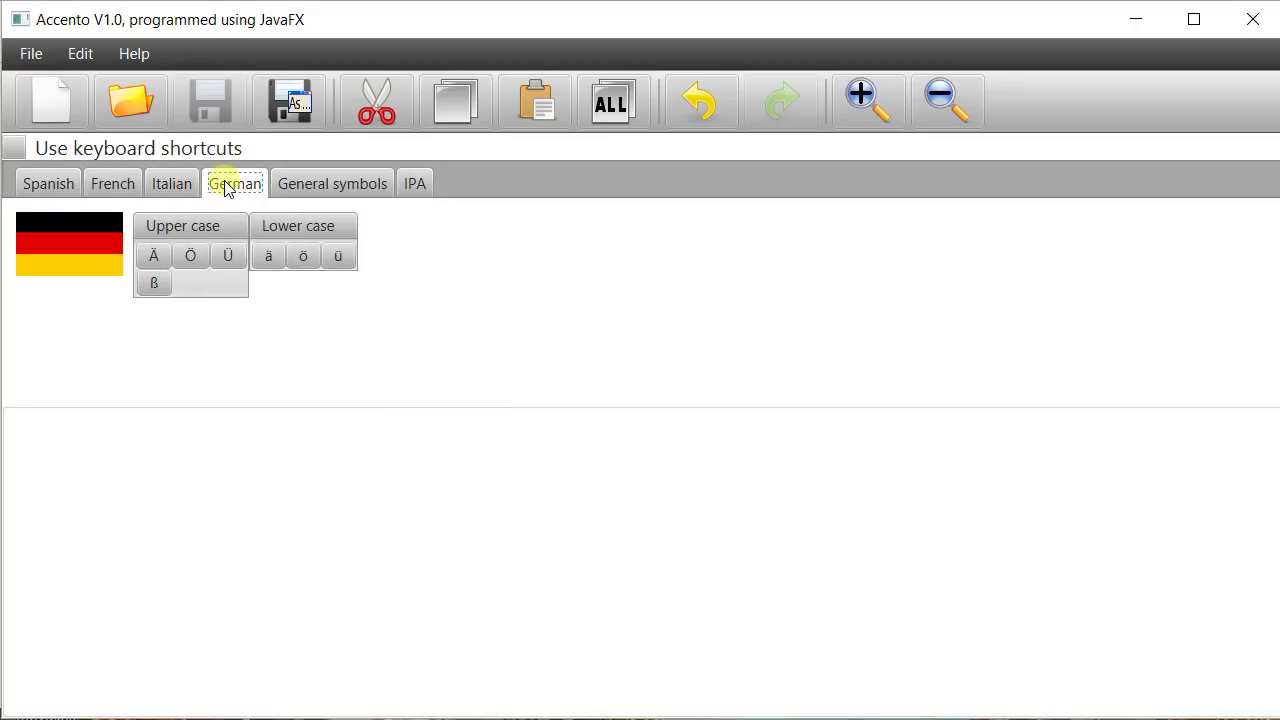
# Insert the Spanish characters Á, ¿, ¡ and Ó into the text area
pyautogui.click(56, 190)
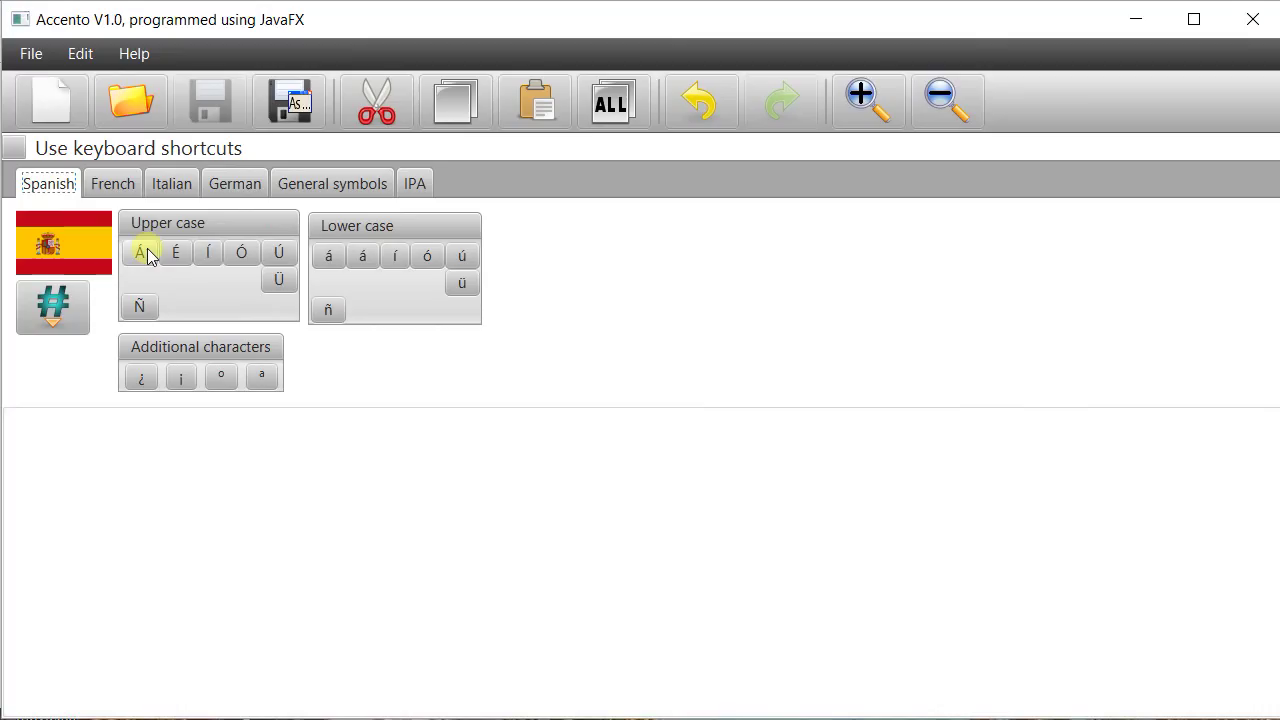
pyautogui.click(141, 253)
pyautogui.click(141, 377)
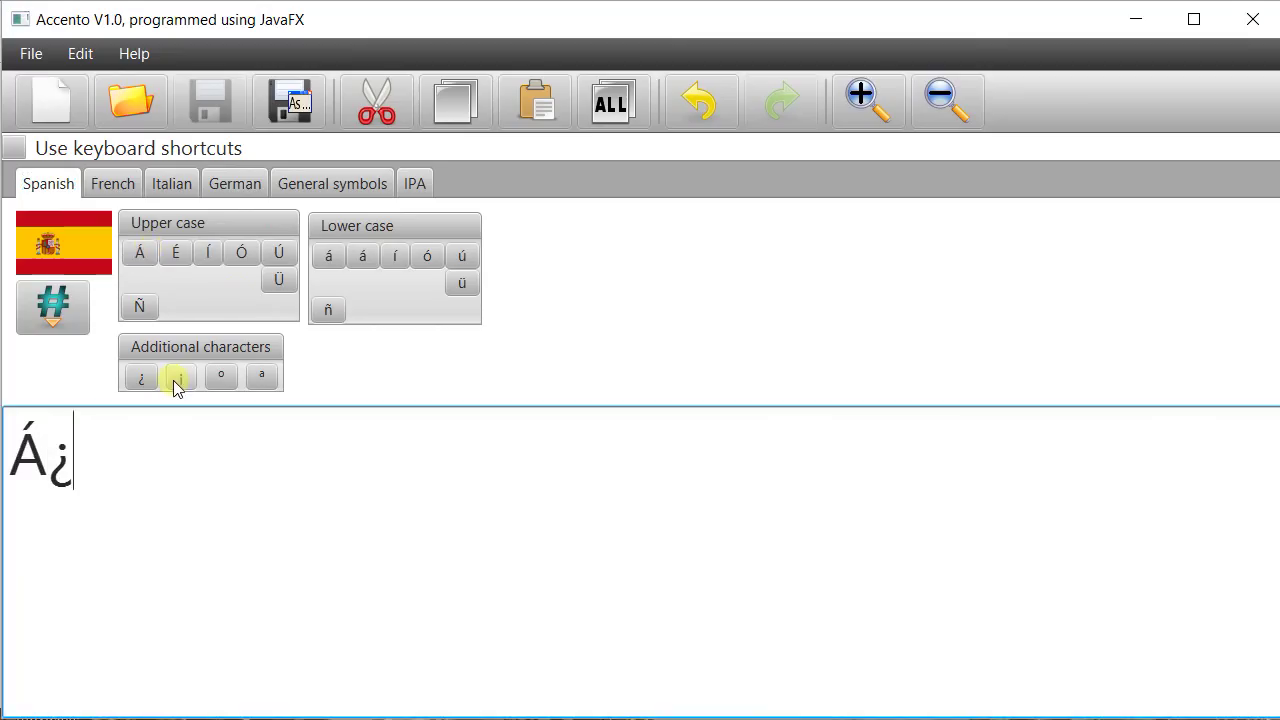
pyautogui.click(180, 379)
pyautogui.click(241, 252)
# Add the Italian upper-case characters Ò and Ó to the end of the text
pyautogui.click(183, 191)
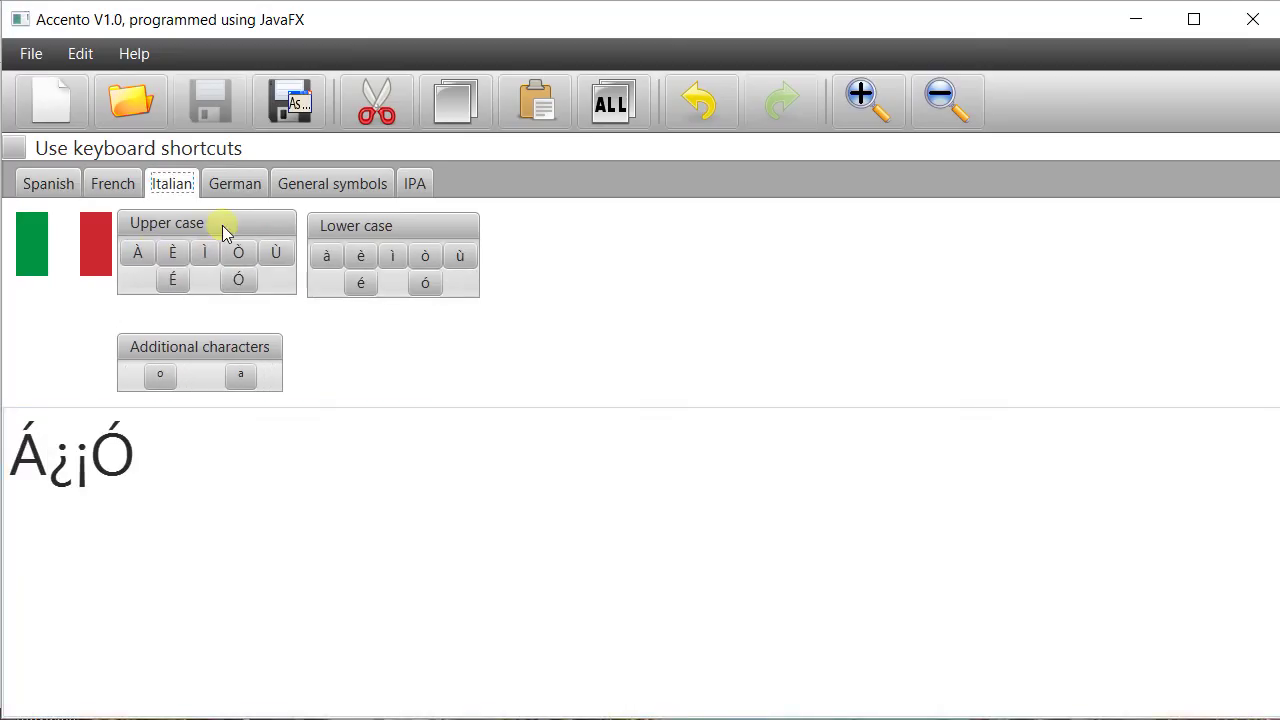
pyautogui.click(240, 253)
pyautogui.click(238, 280)
# Append the general symbol € and a pair of curly double quotes enclosing the text "fdsfdsf"
pyautogui.click(238, 186)
pyautogui.click(316, 184)
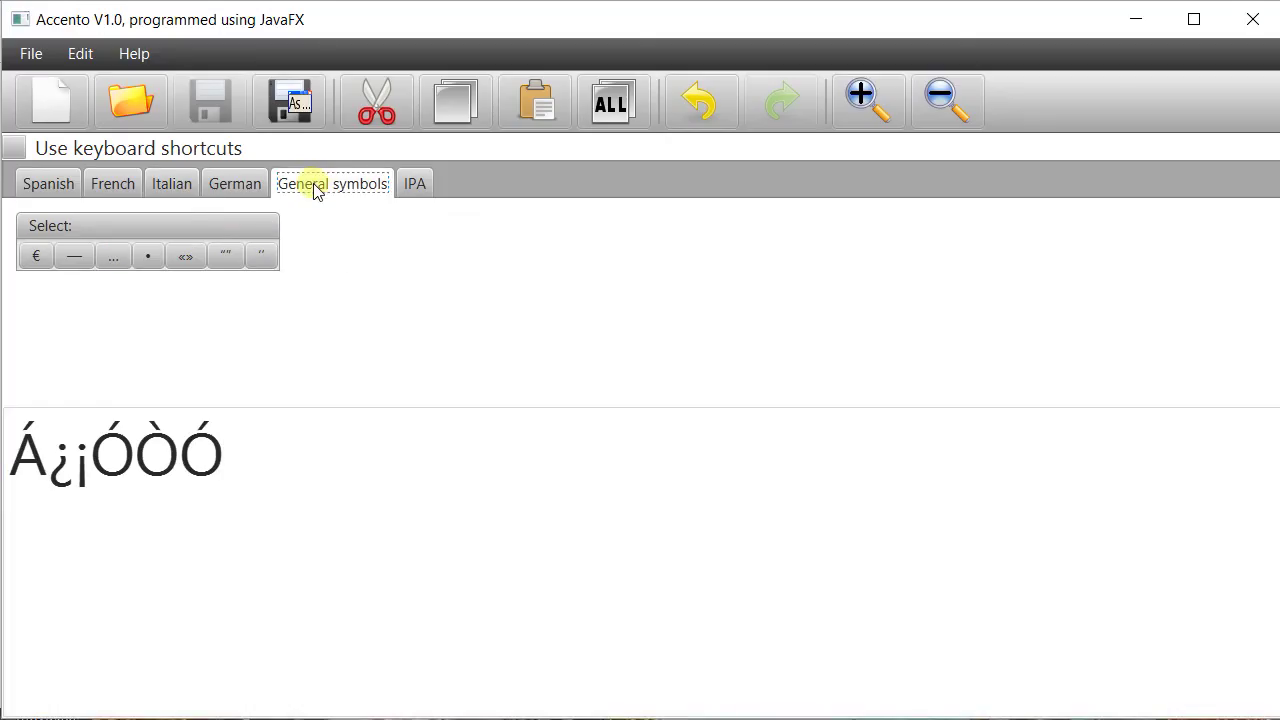
pyautogui.click(30, 258)
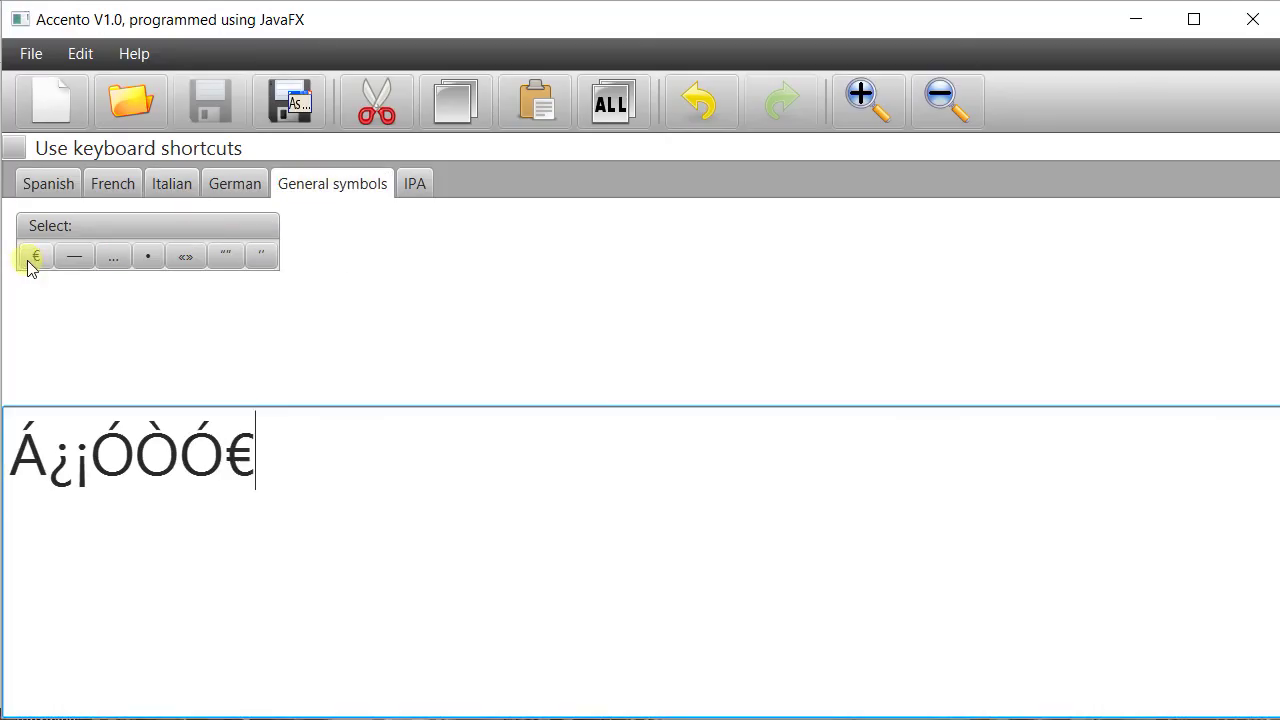
pyautogui.click(222, 257)
pyautogui.write('fdsfdsf”')
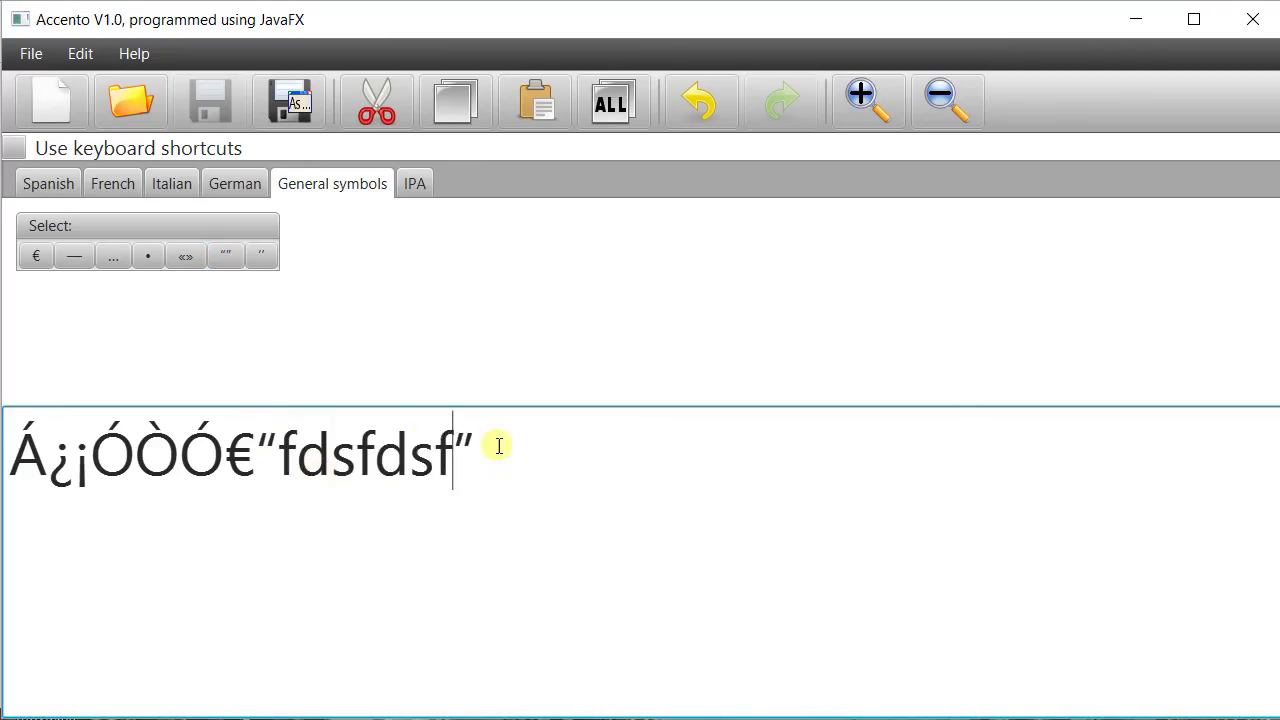
# Replace the whole text with the IPA consonant β and the IPA vowels ɑ and ɛ
pyautogui.moveTo(494, 449); pyautogui.dragTo(12, 460)
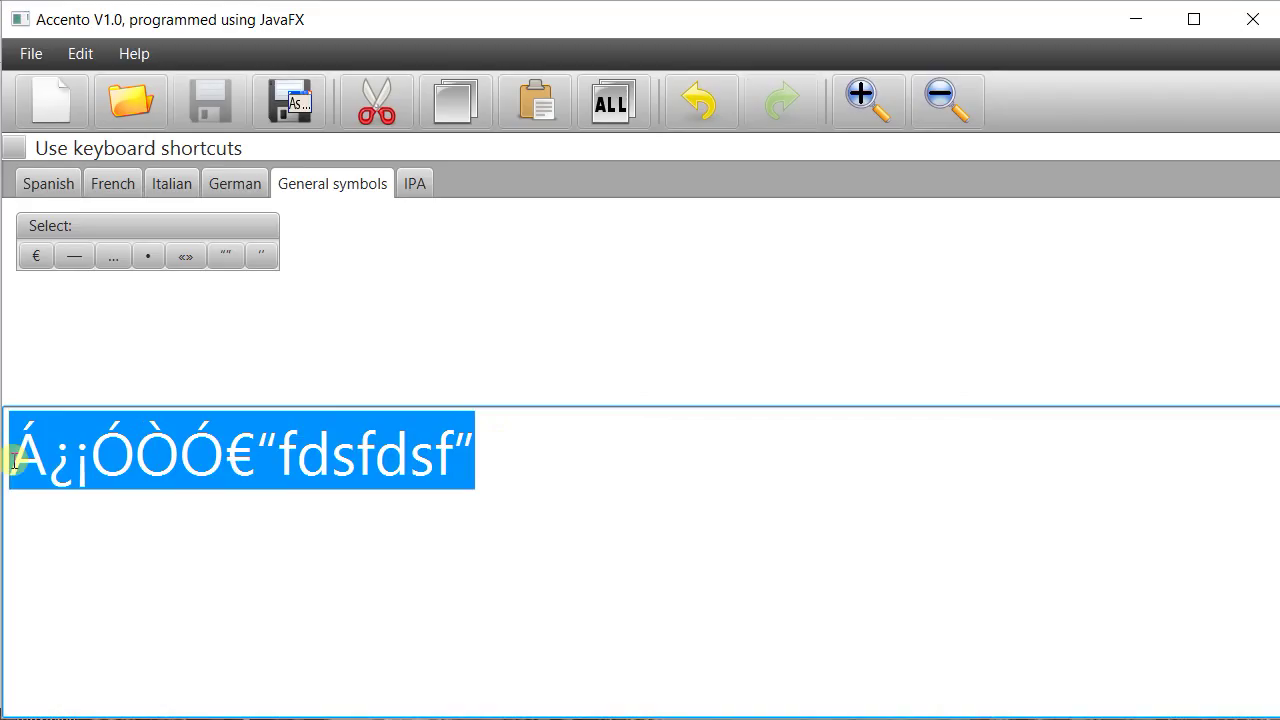
pyautogui.press('BackSpace')
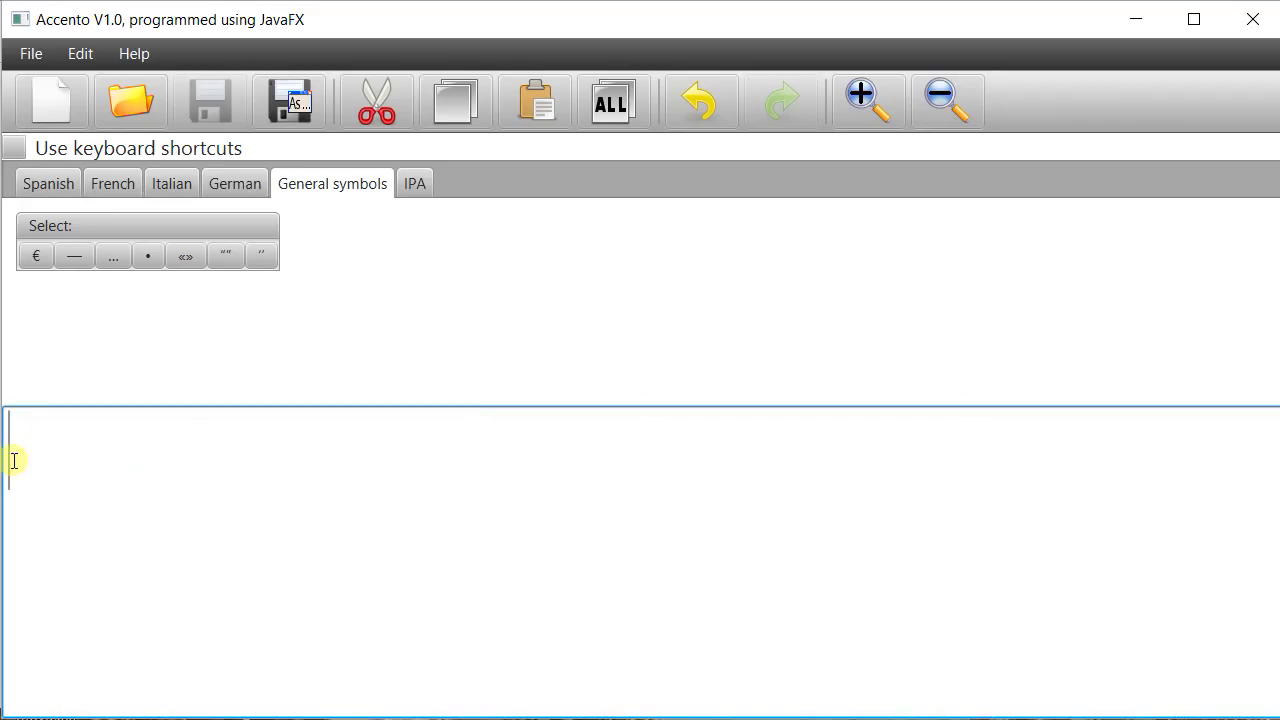
pyautogui.click(415, 185)
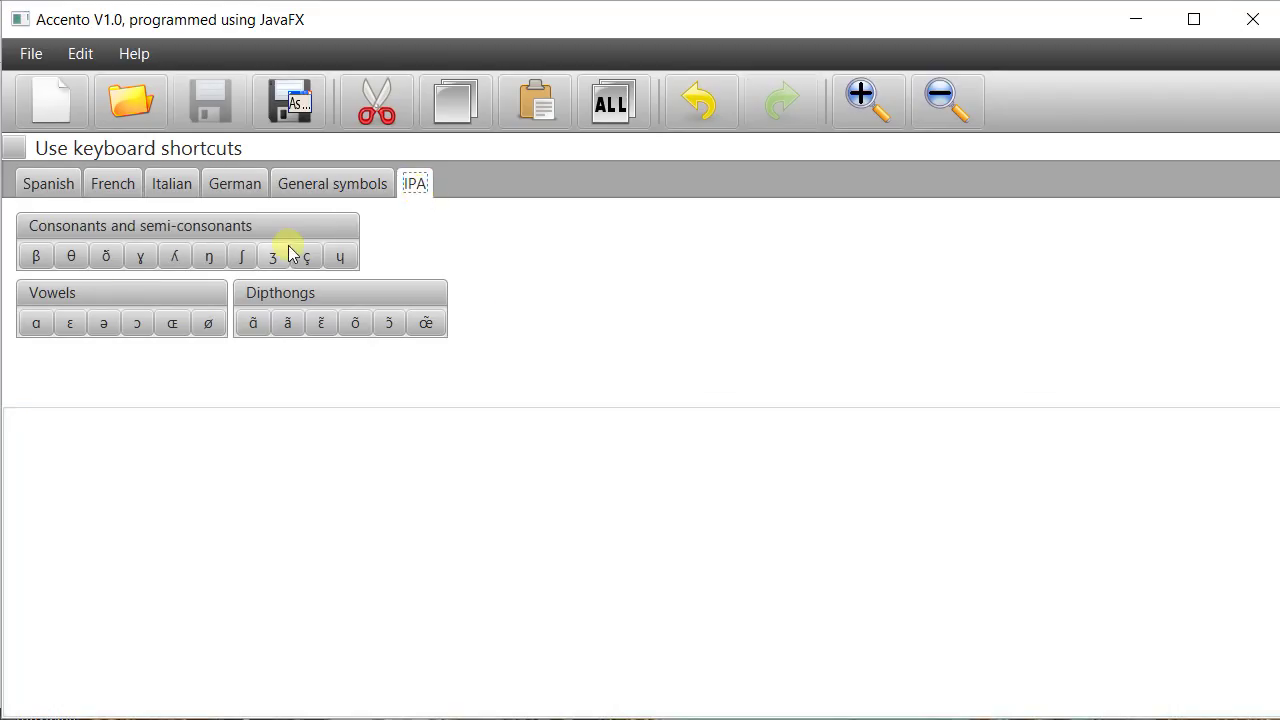
pyautogui.click(36, 256)
pyautogui.click(36, 323)
pyautogui.click(70, 323)
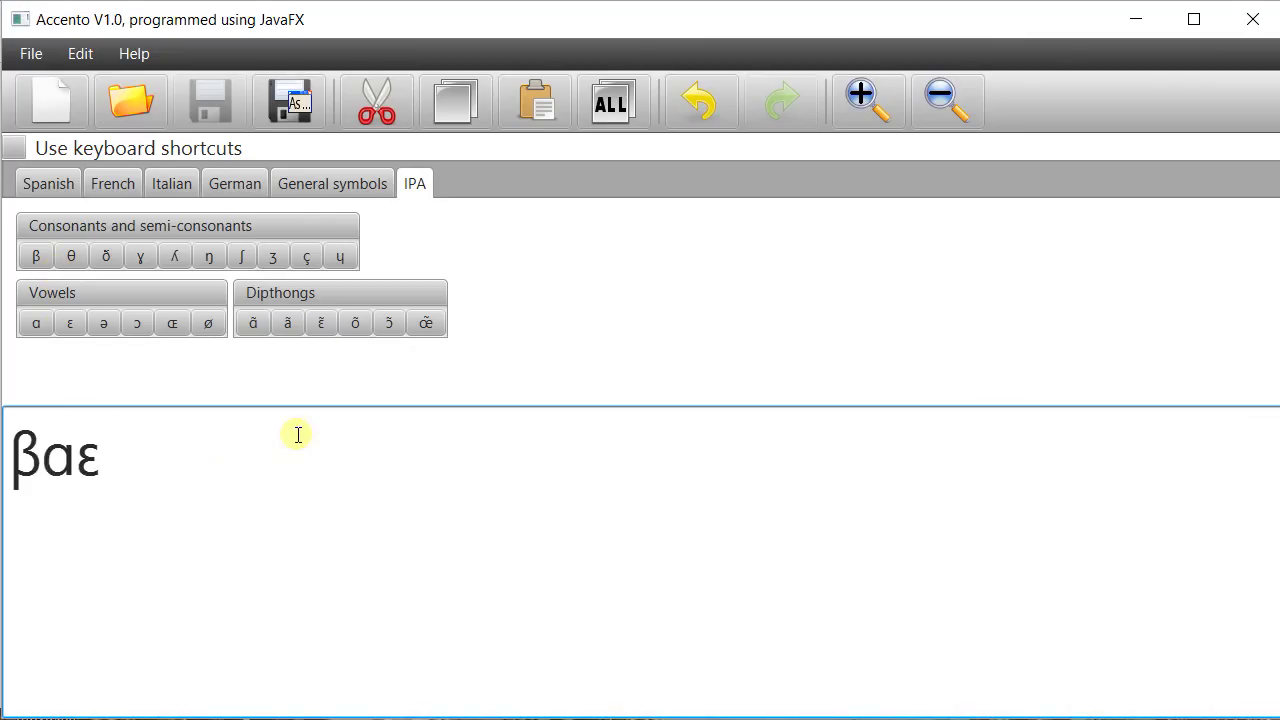
# Clear the IPA symbols from the text and enable keyboard shortcuts with the Spanish character set displayed
pyautogui.moveTo(230, 472); pyautogui.dragTo(4, 480)
pyautogui.press('Delete')
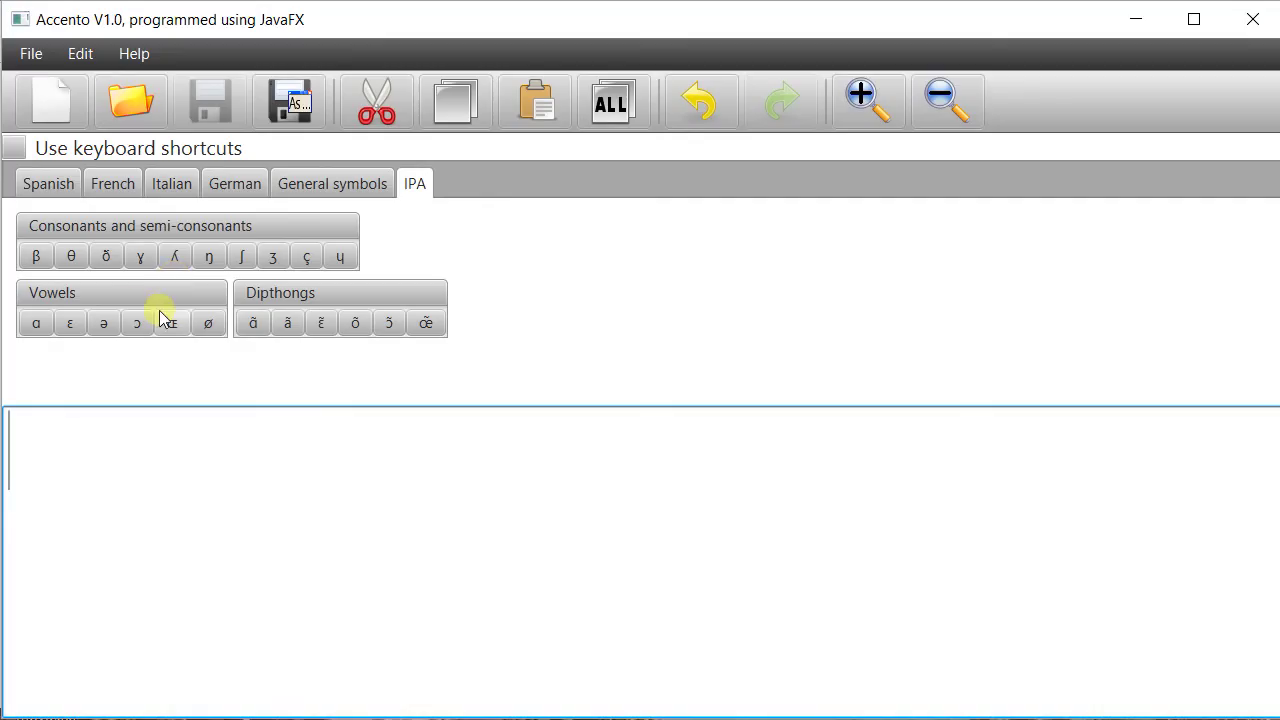
pyautogui.click(117, 188)
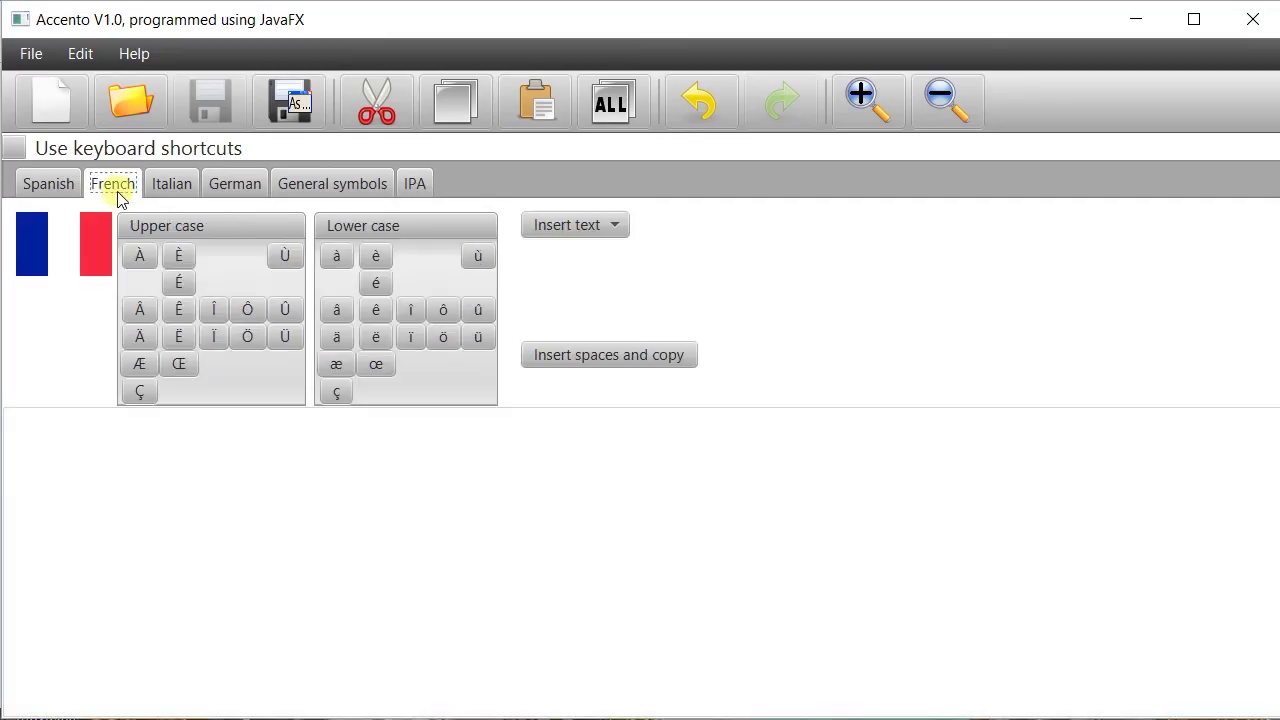
pyautogui.click(47, 183)
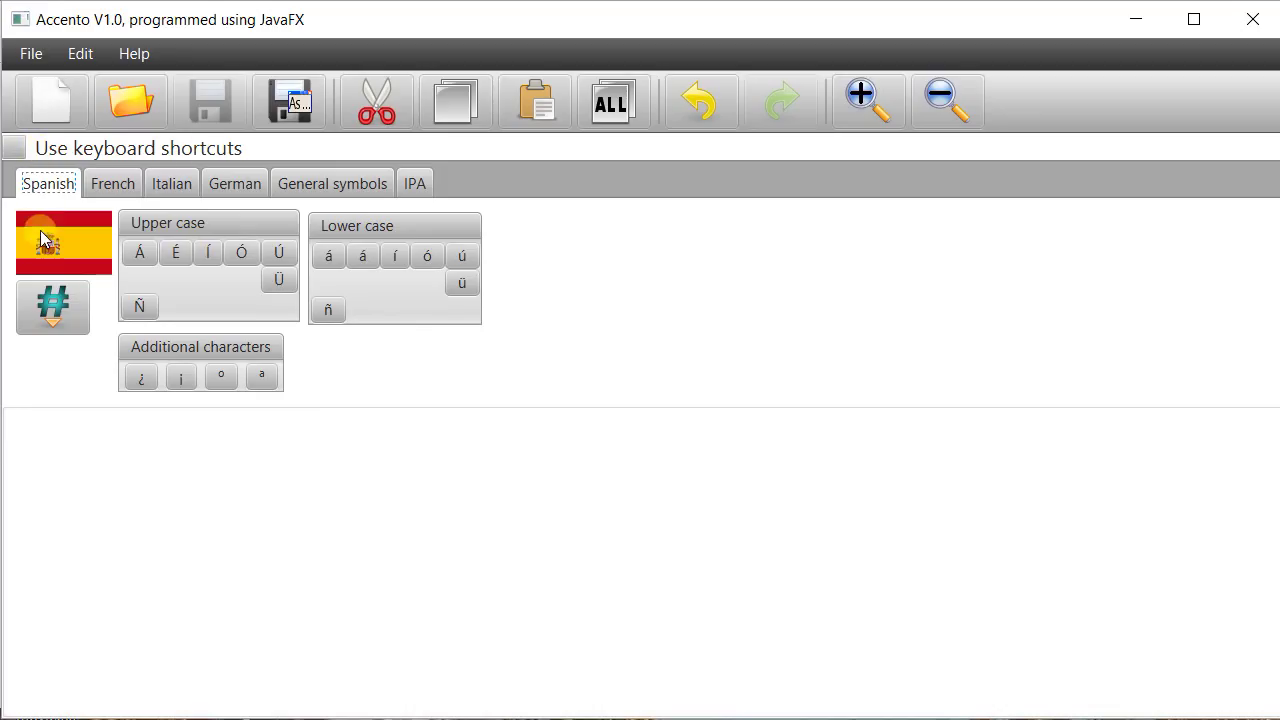
pyautogui.click(14, 148)
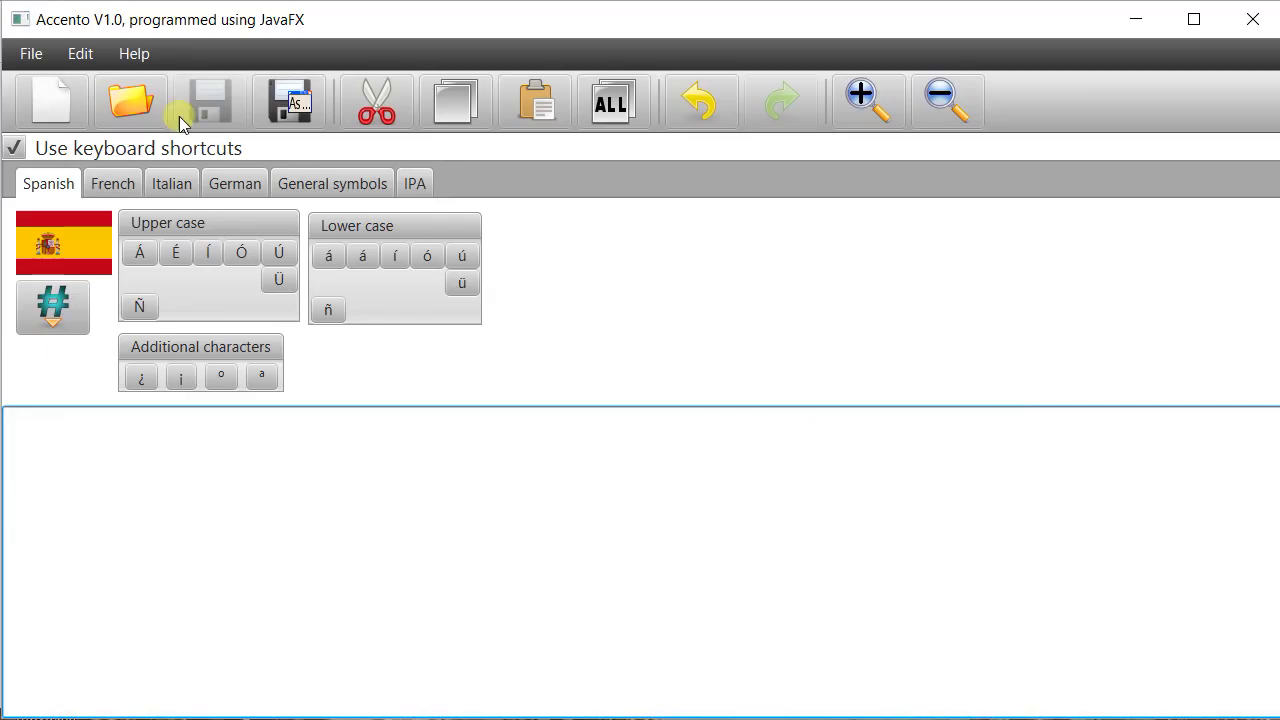
# Read the help instructions listing the key combinations for accented characters and close them
pyautogui.click(140, 58)
pyautogui.click(154, 80)
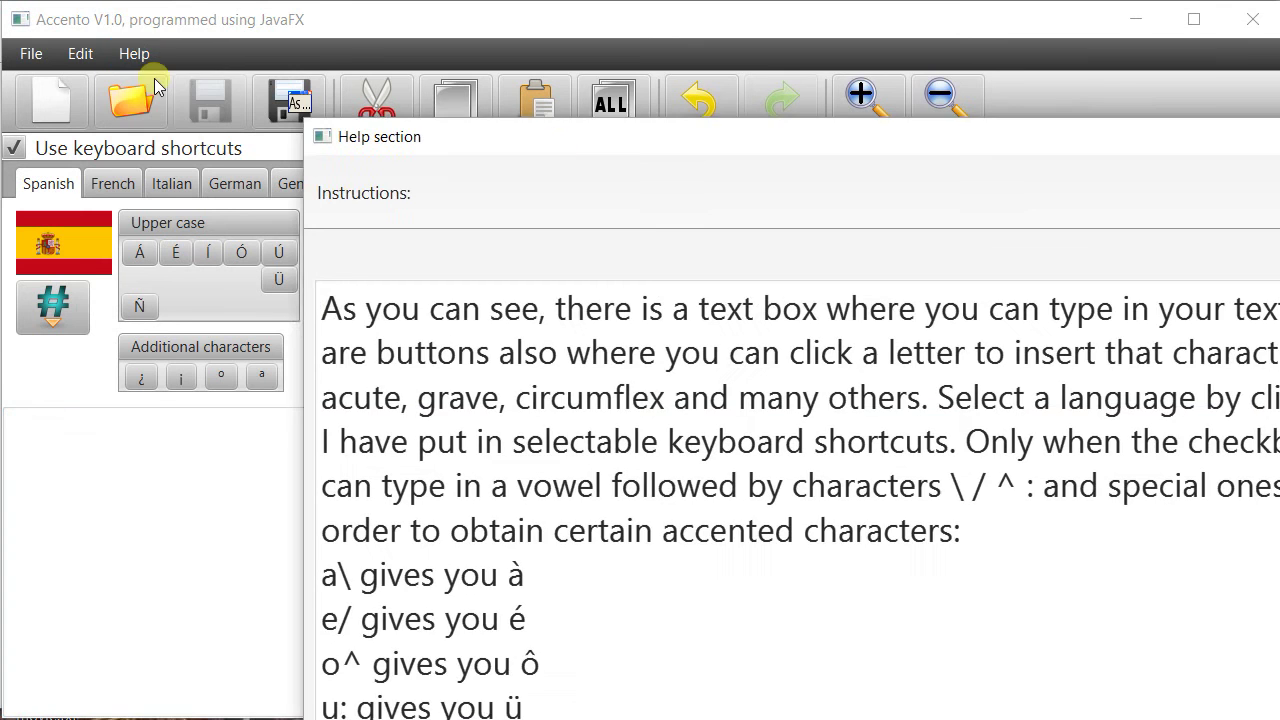
pyautogui.moveTo(560, 150); pyautogui.dragTo(284, 80)
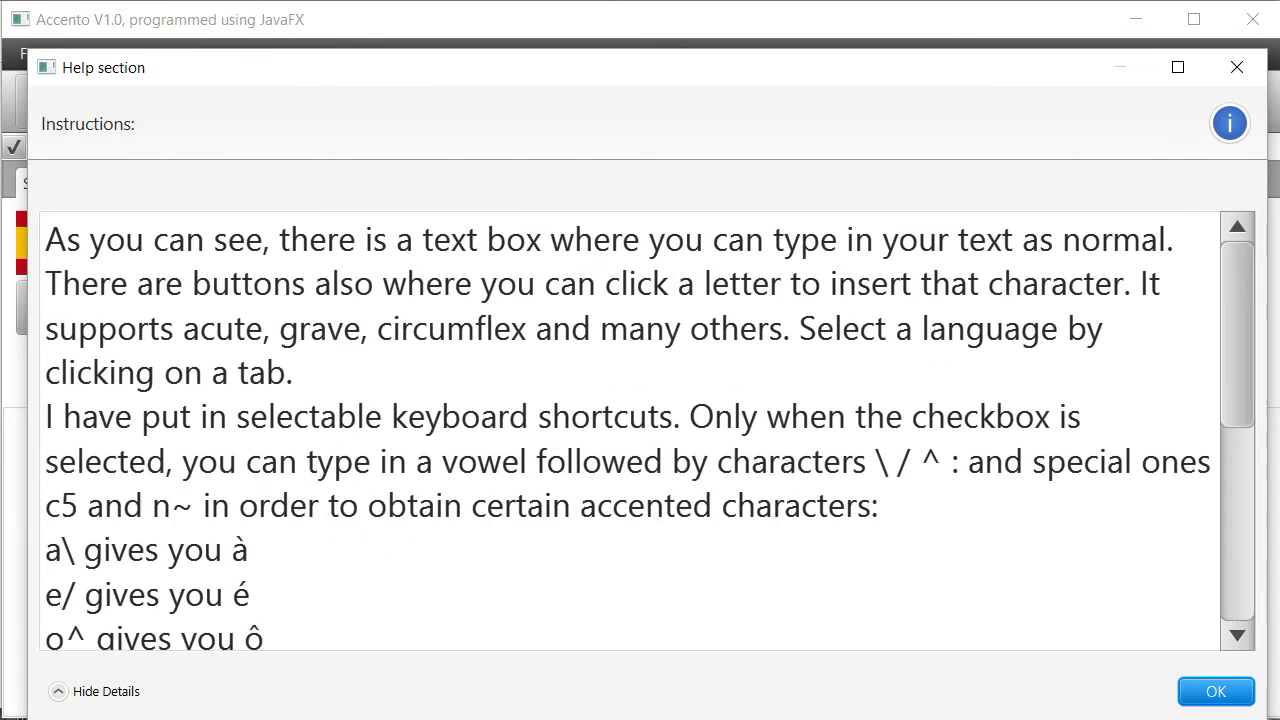
pyautogui.moveTo(1215, 383); pyautogui.dragTo(1235, 490)
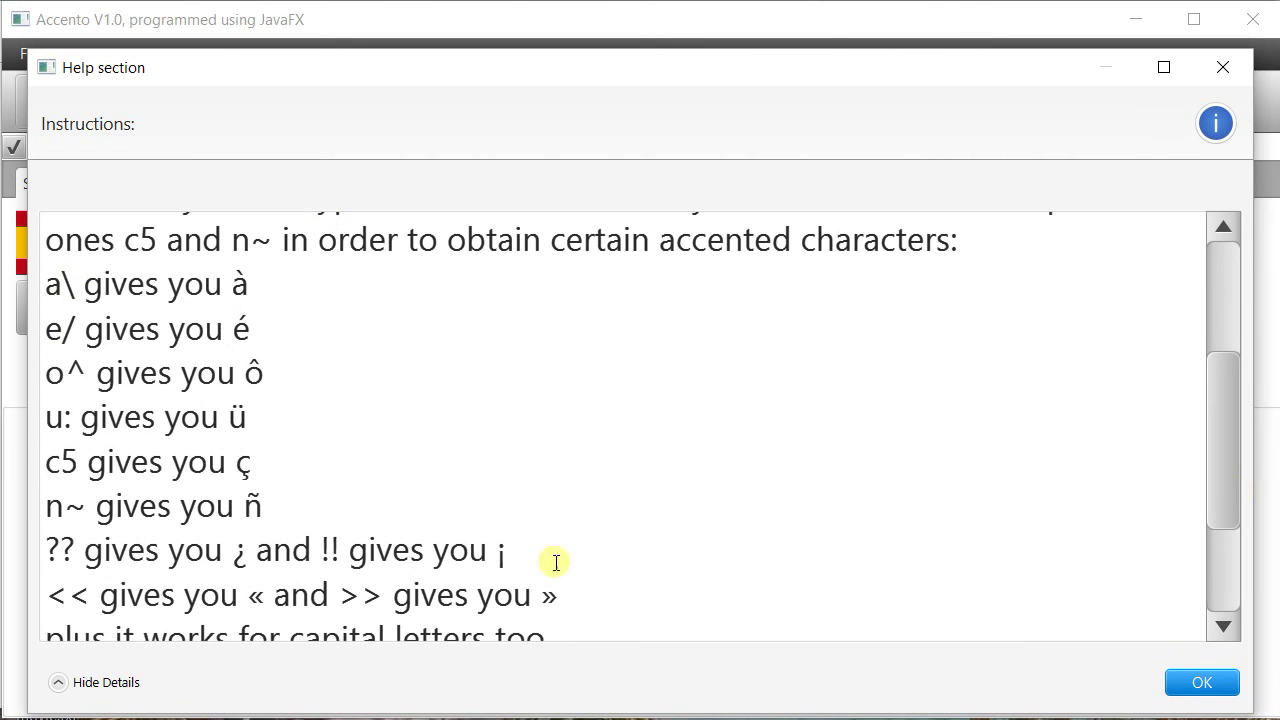
pyautogui.moveTo(595, 585); pyautogui.dragTo(52, 287)
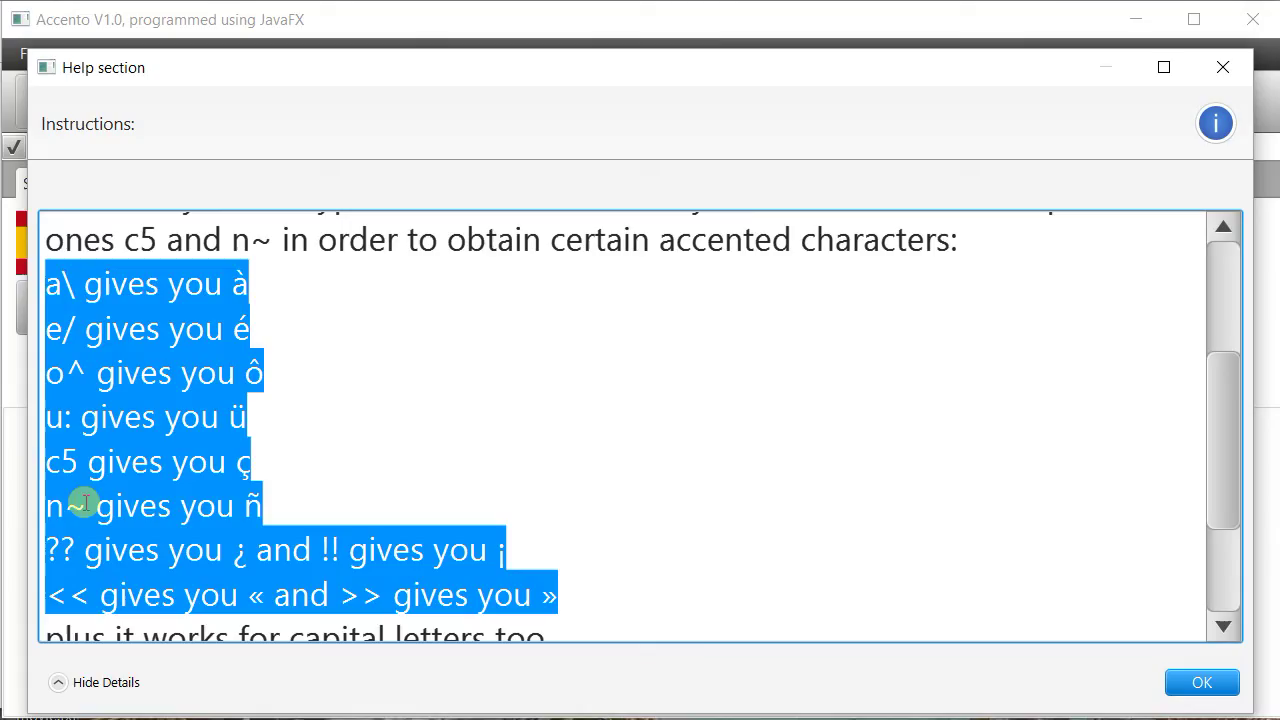
pyautogui.click(1196, 682)
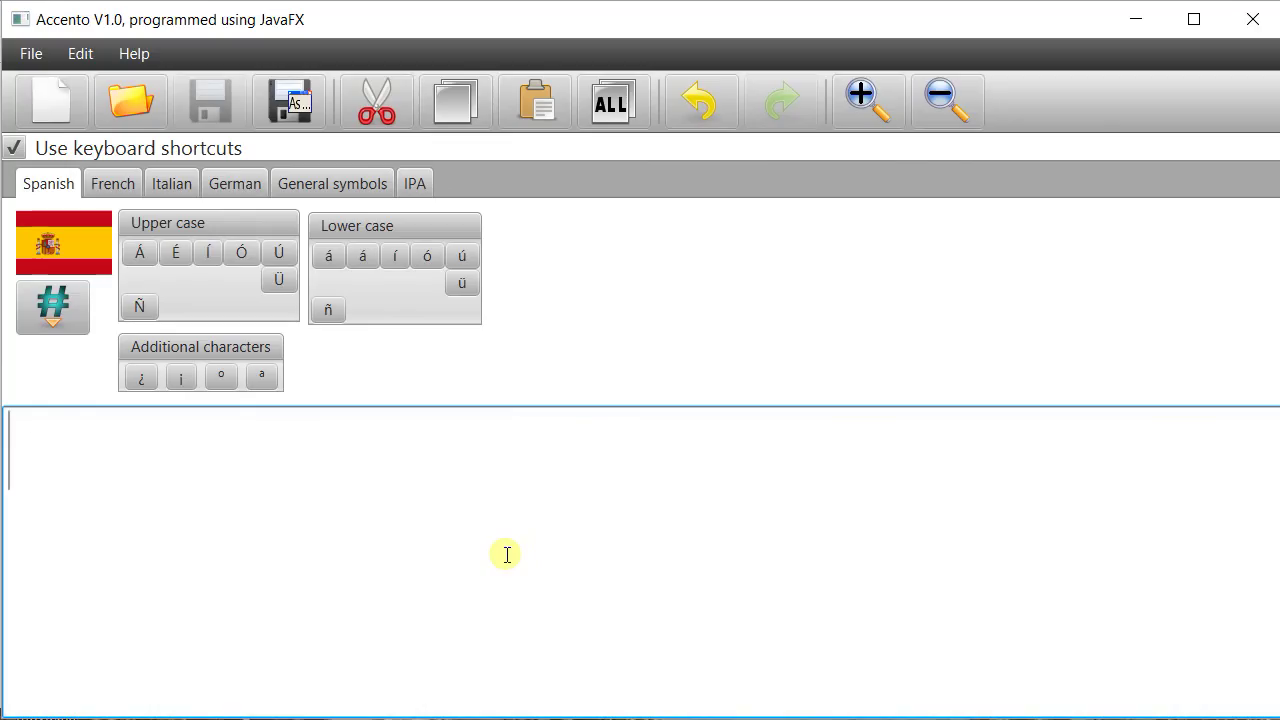
# Write "¿Cómo está?" in the text area using the accent key combinations
pyautogui.write('??')
pyautogui.write('Co')
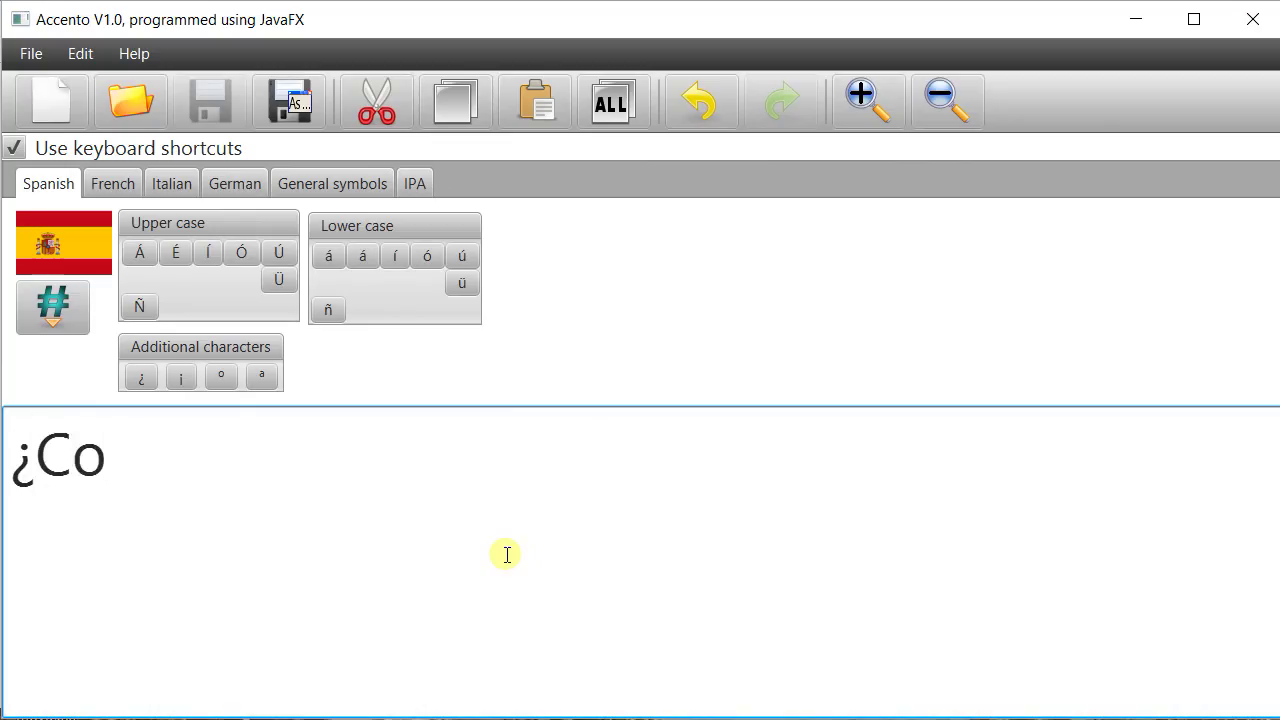
pyautogui.write('omo e')
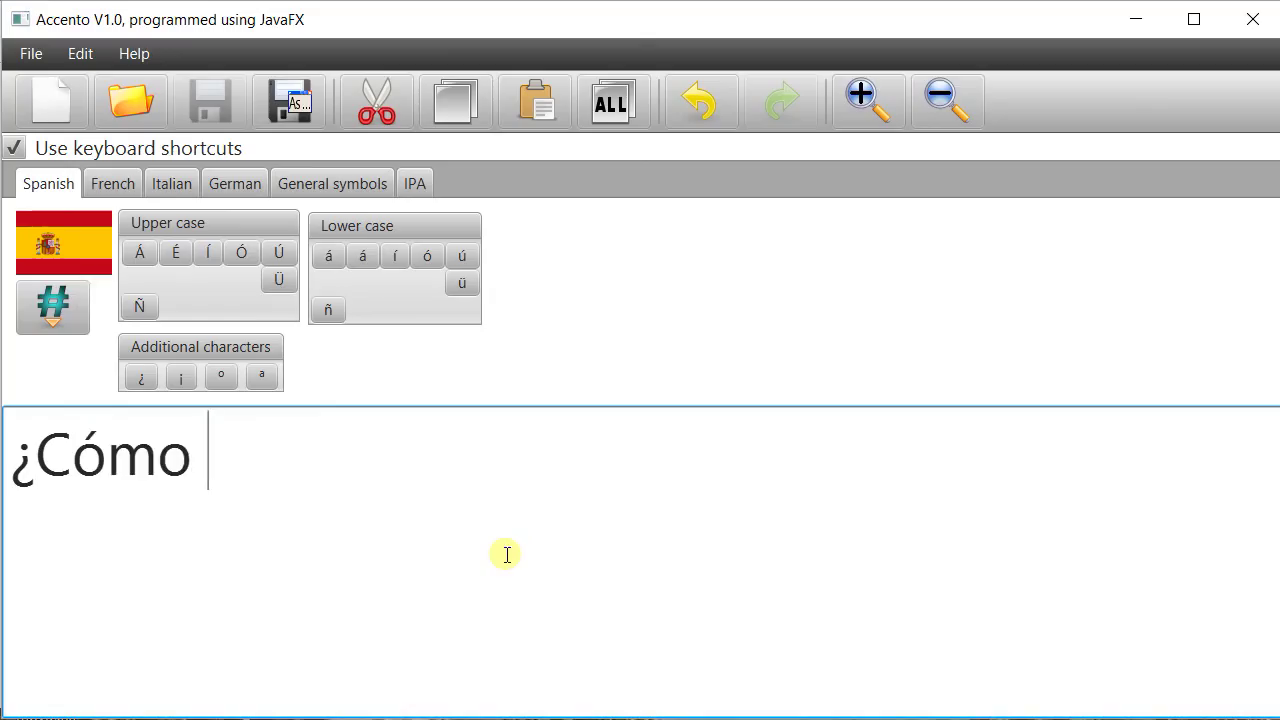
pyautogui.write('sta')
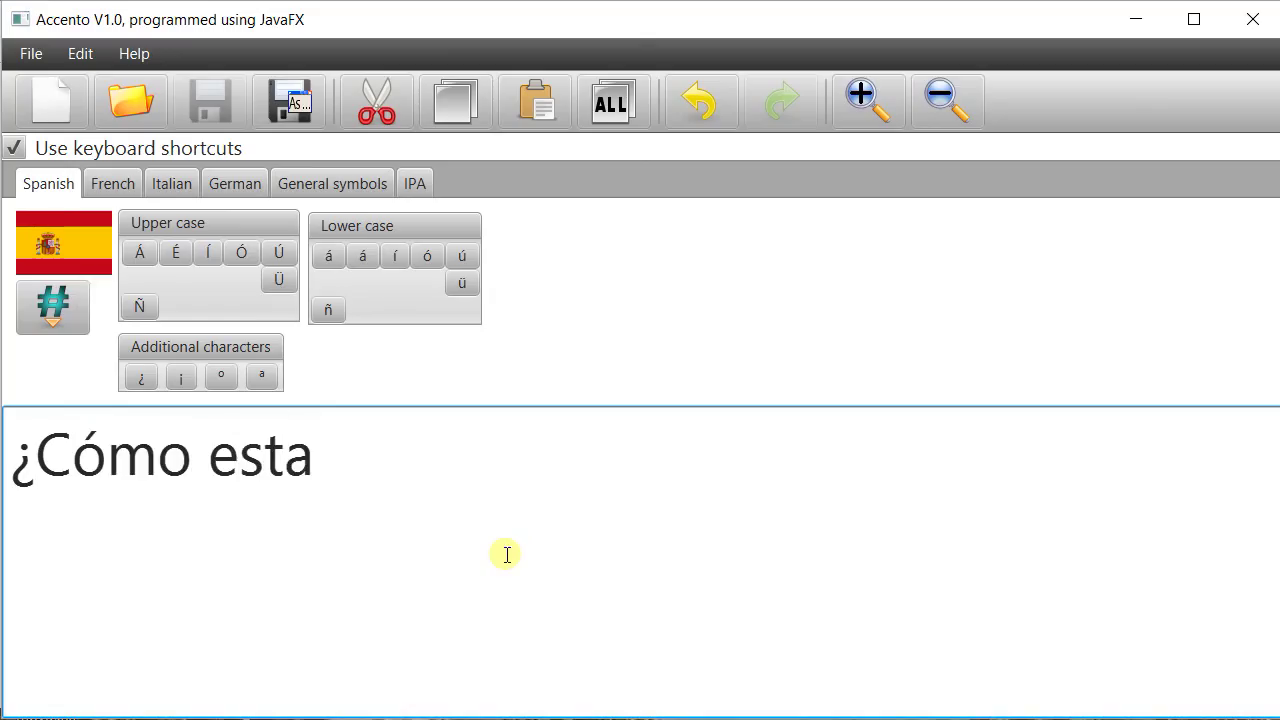
pyautogui.write('a')
pyautogui.write('?')
# Replace the text with "Çñüê" and add "être" on a second line, using the accent key combinations
pyautogui.hotkey('ctrl', 'a')
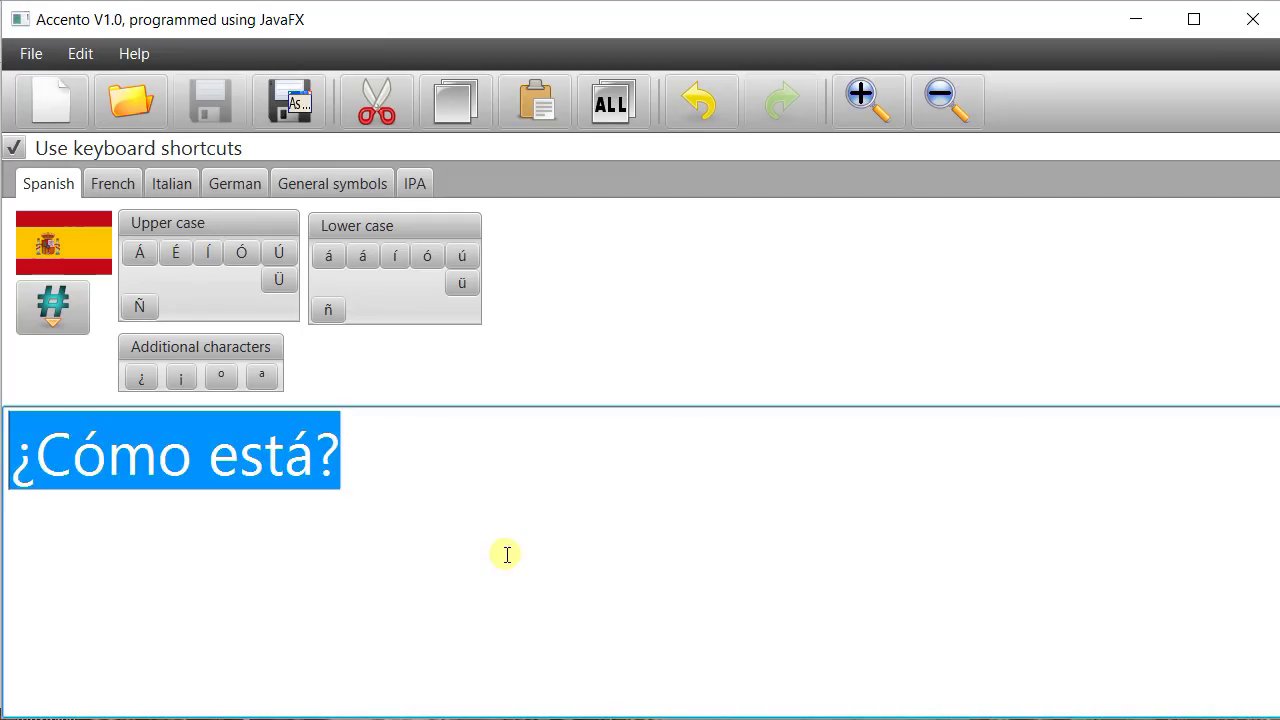
pyautogui.write('C')
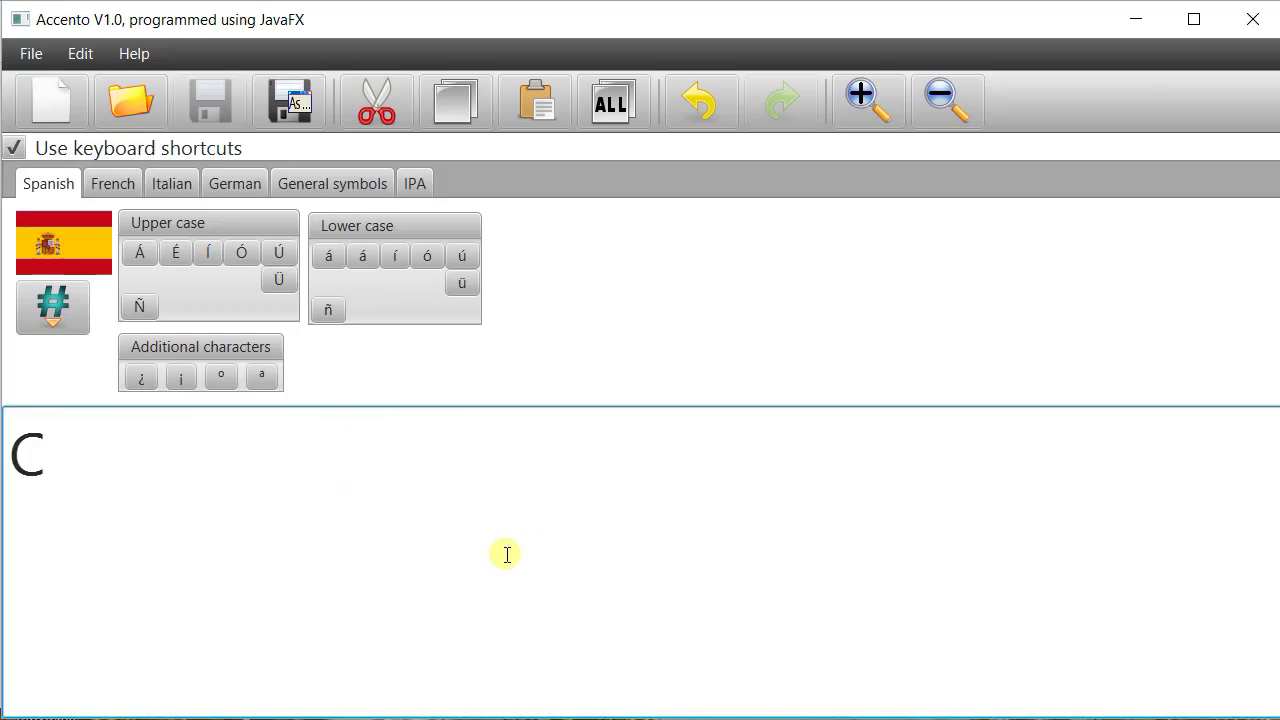
pyautogui.hotkey('ctrl', ',')
pyautogui.write('n')
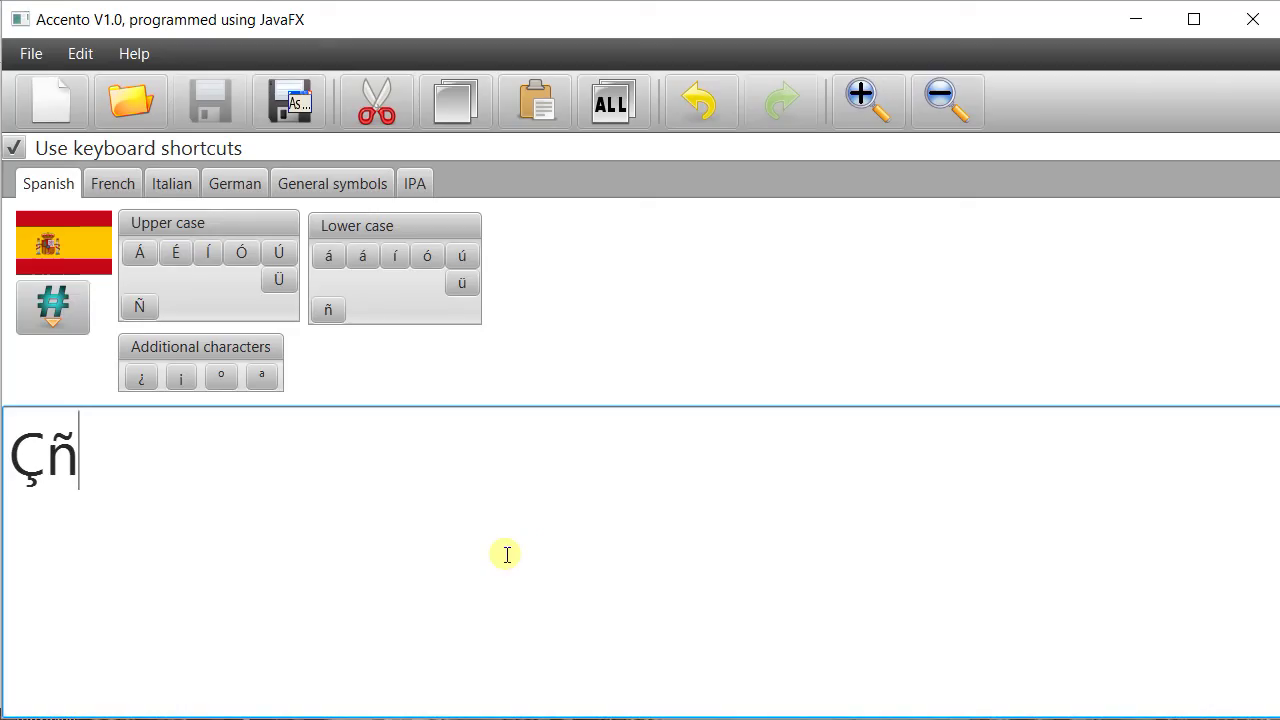
pyautogui.write('u')
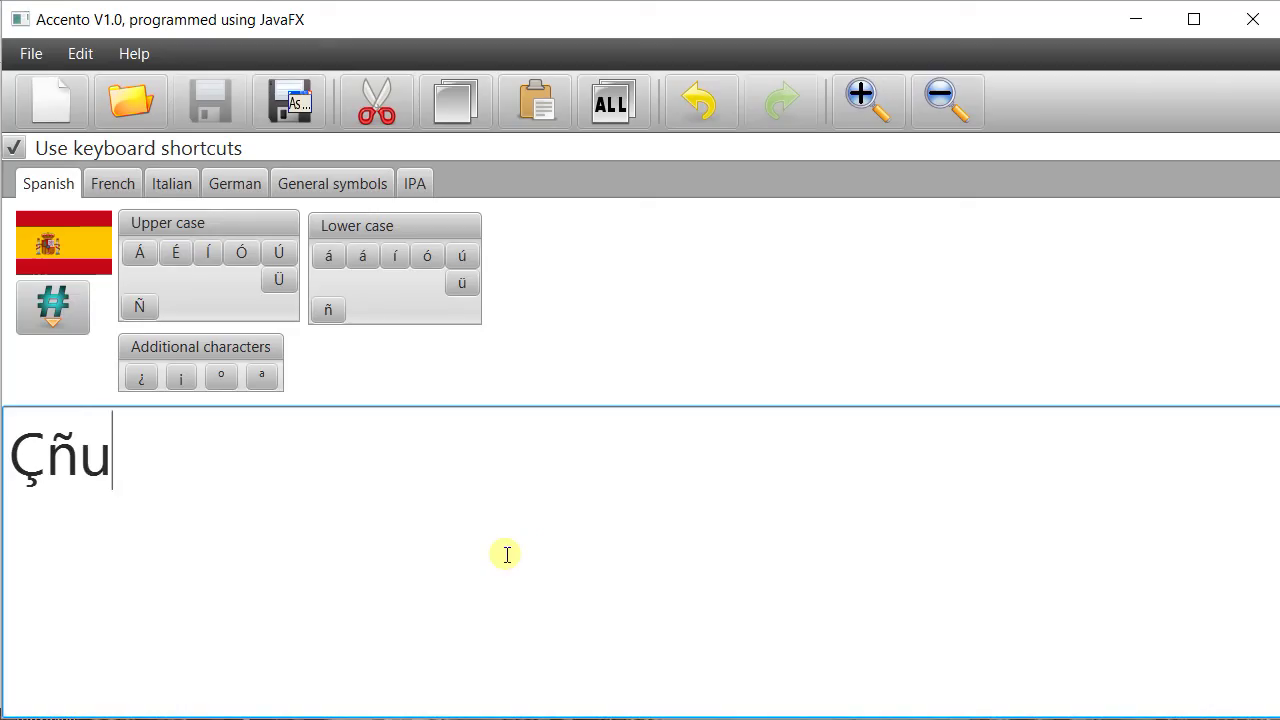
pyautogui.write('e')
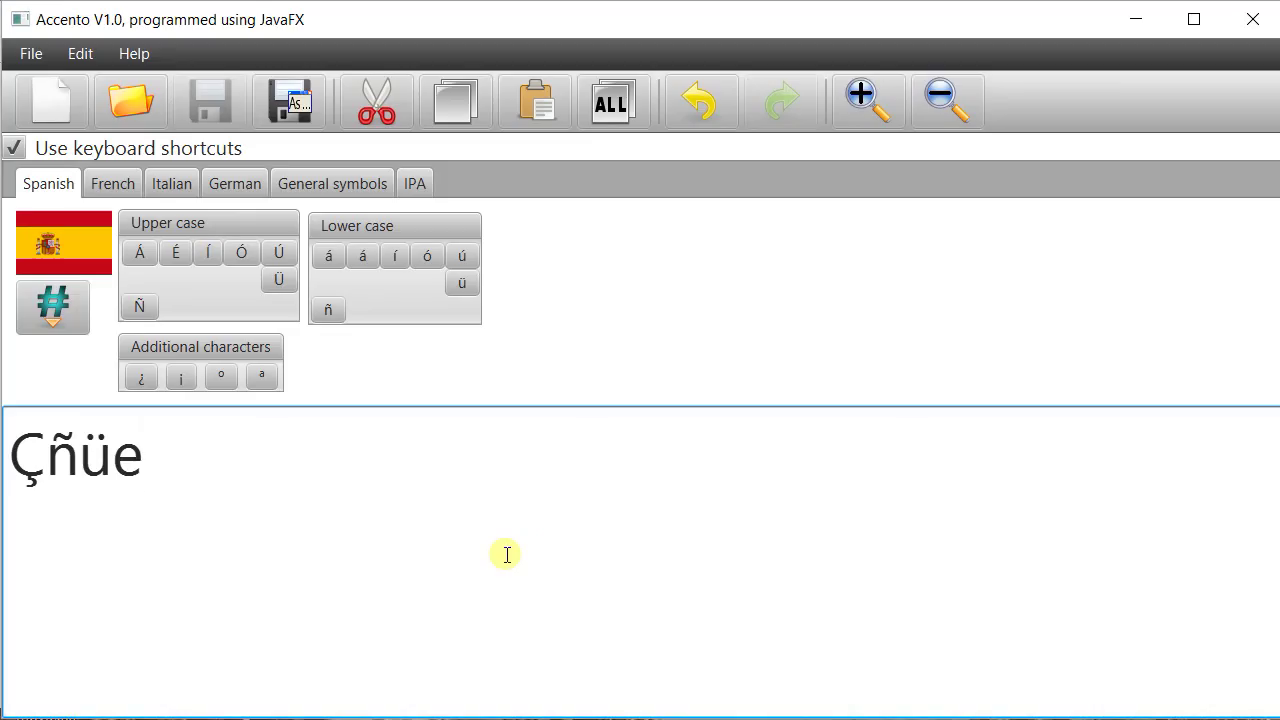
pyautogui.write('^')
pyautogui.press('Return')
pyautogui.write('e^tre')
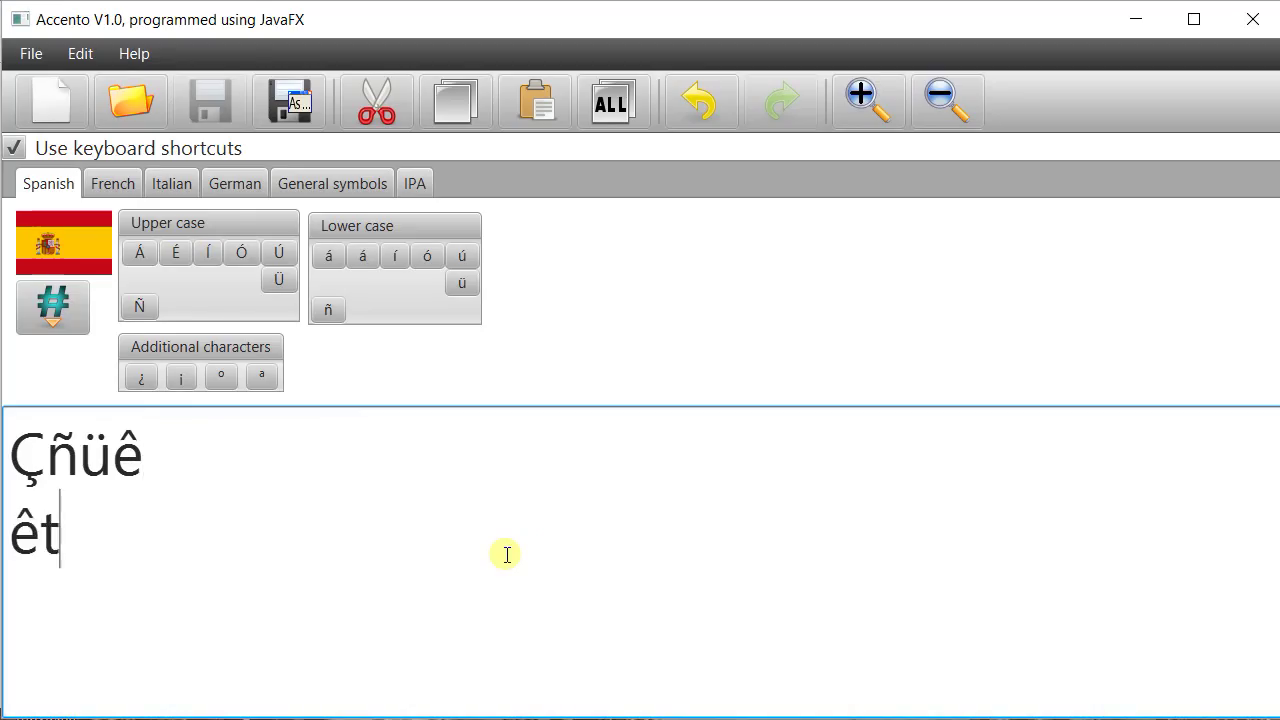
# Clear both lines of text and insert the number 1999 converted to Spanish words
pyautogui.hotkey('shift', 'Up')
pyautogui.hotkey('shift', 'Home')
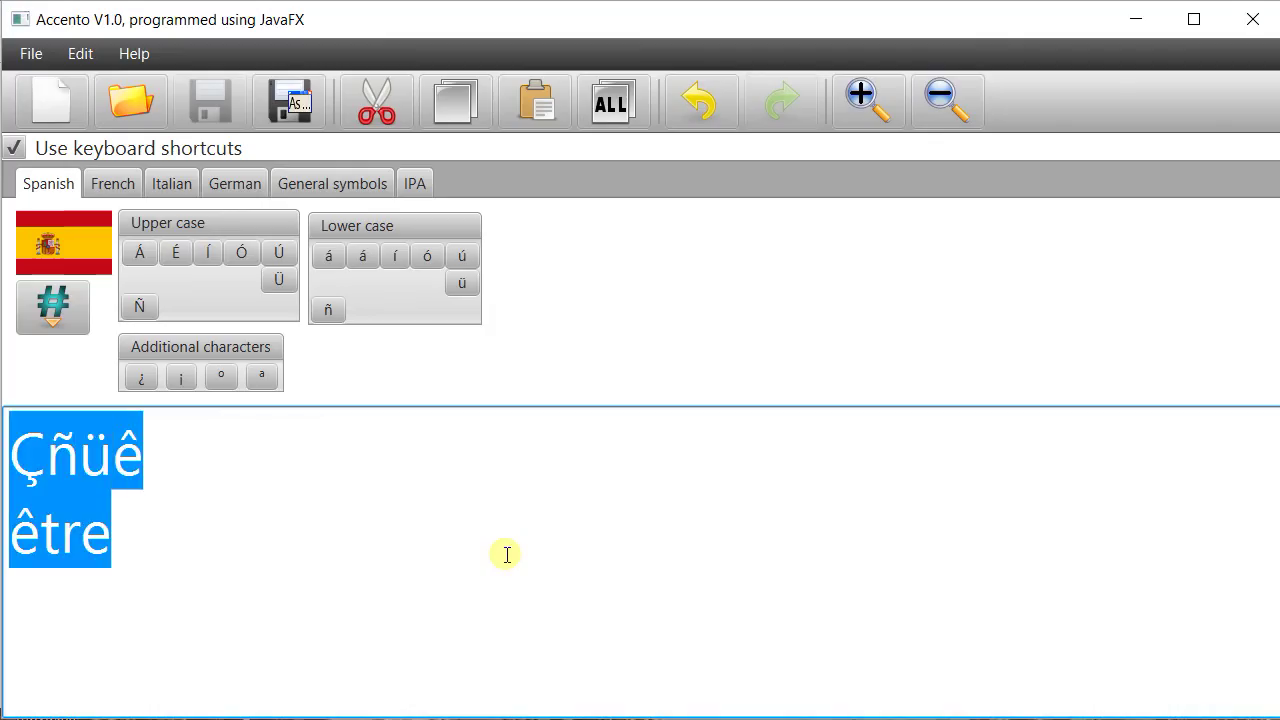
pyautogui.press('BackSpace')
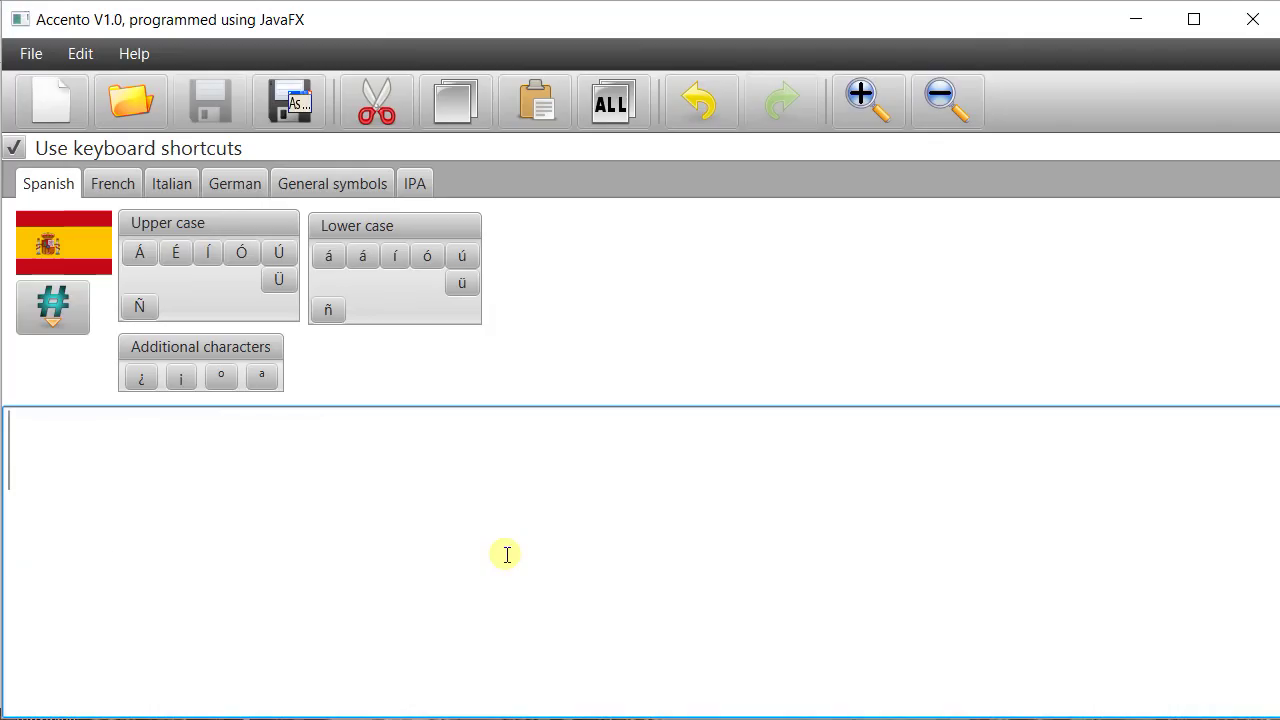
pyautogui.click(40, 308)
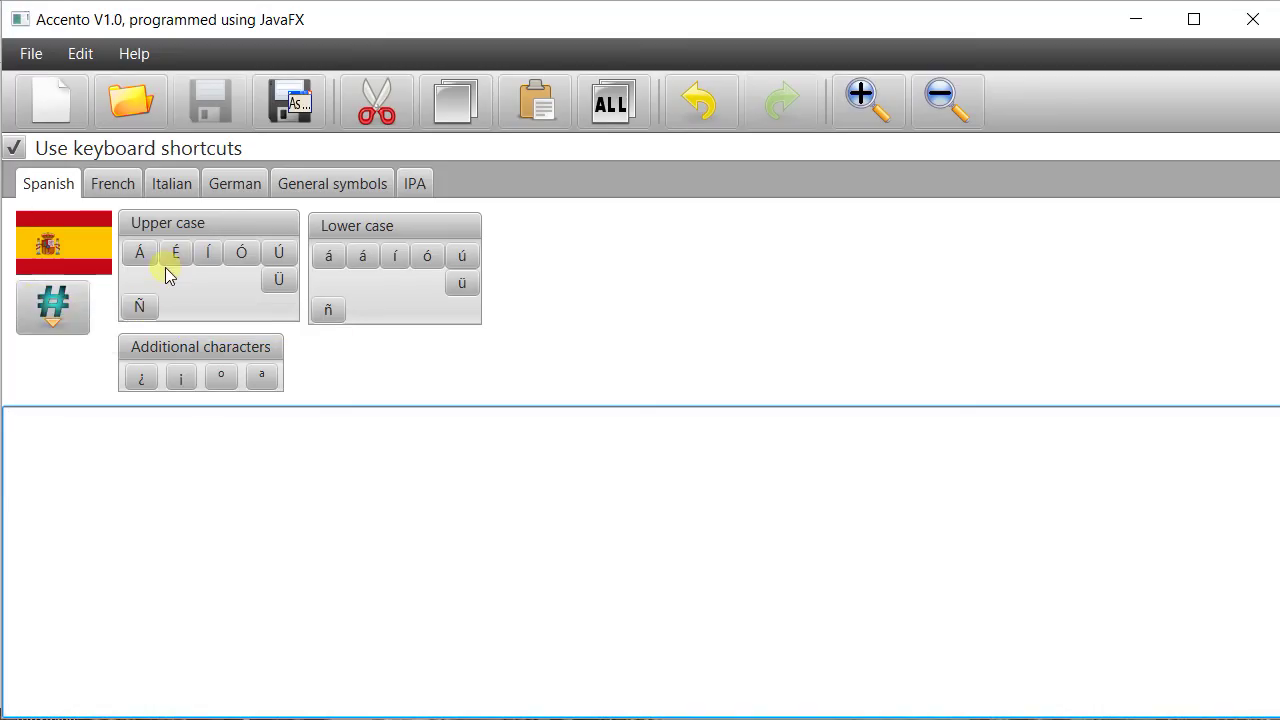
pyautogui.click(52, 308)
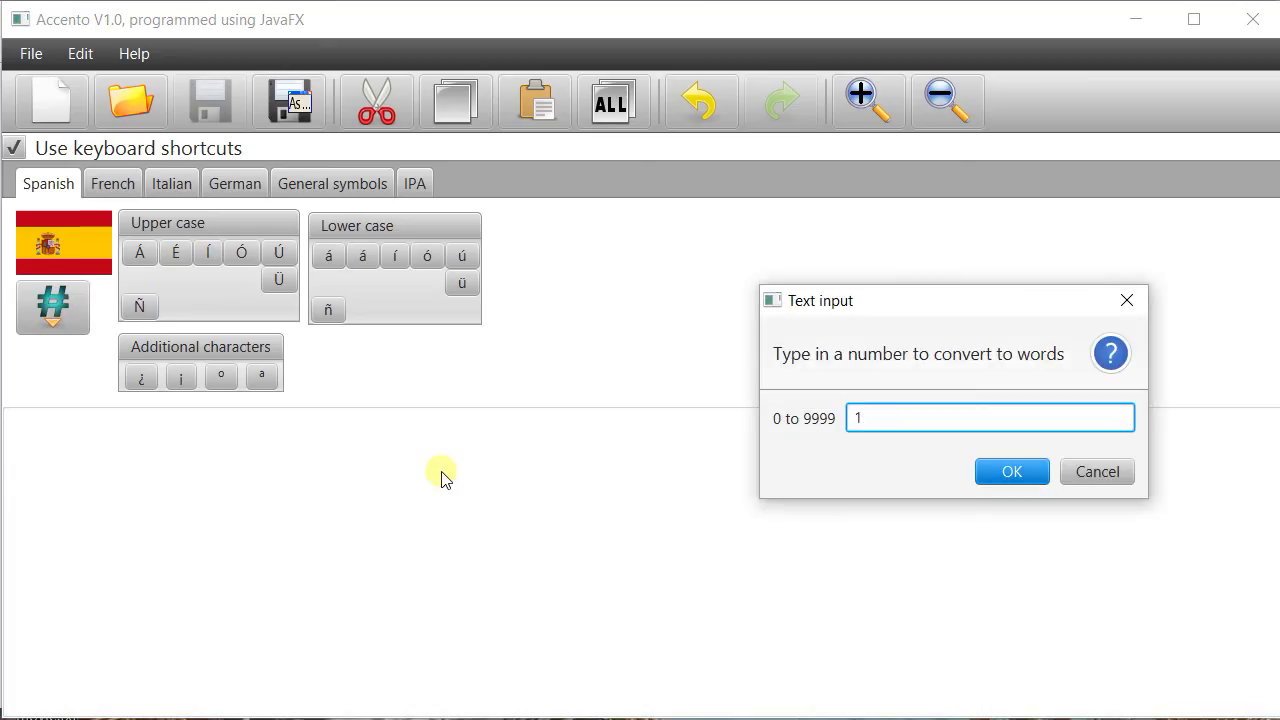
pyautogui.write('1999')
pyautogui.press('Return')
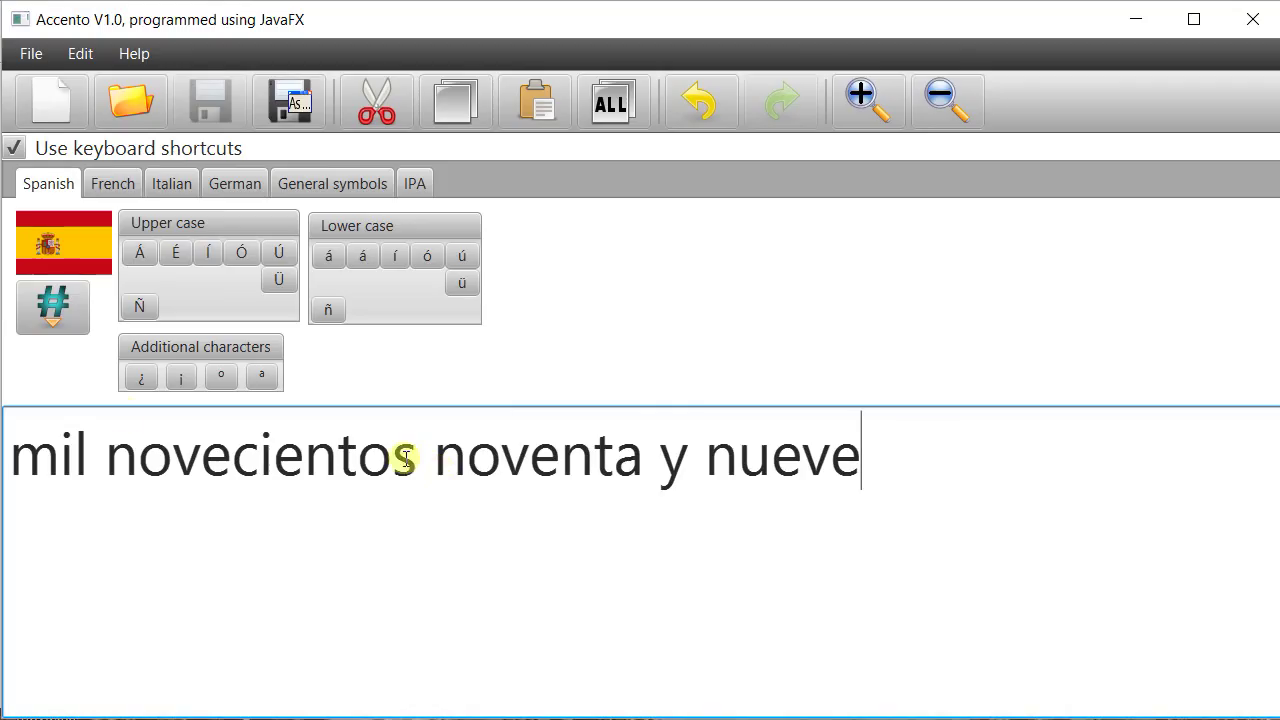
# Replace the text with "Qu'est-ce que c'est?", using the ready-made French phrase "Qu'est-ce que" for its beginning
pyautogui.hotkey('ctrl', 'a')
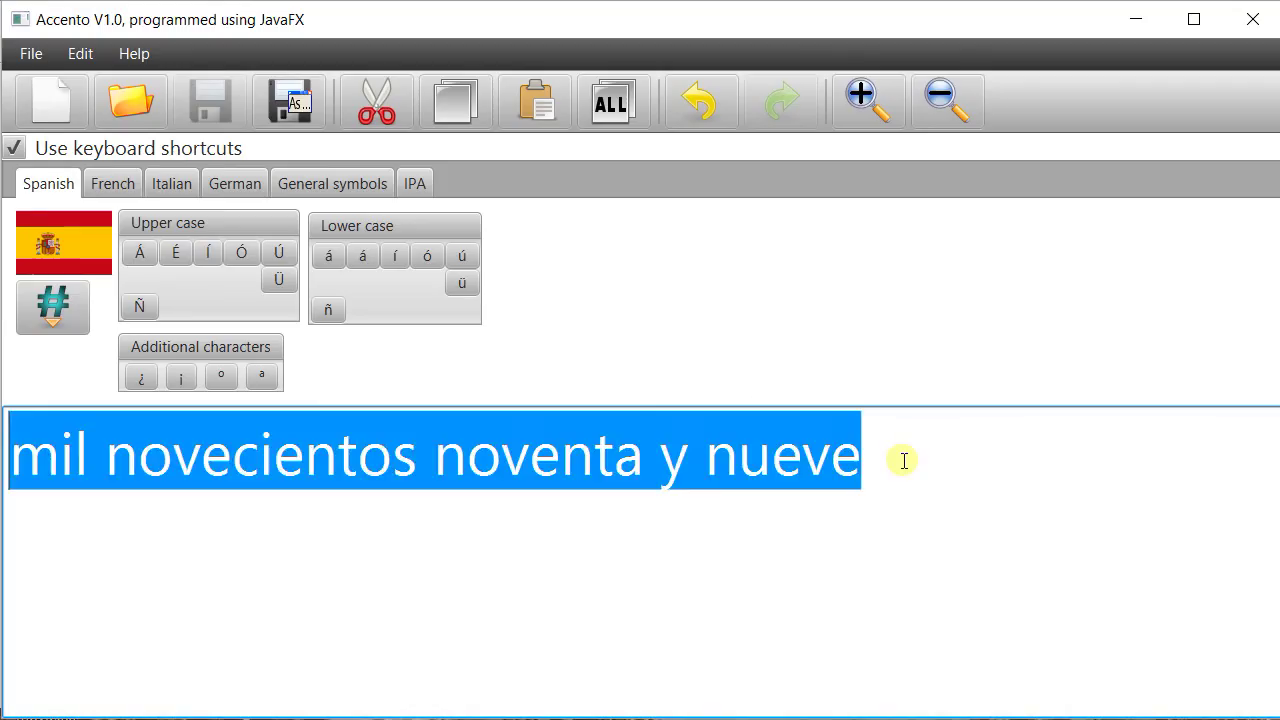
pyautogui.press('Delete')
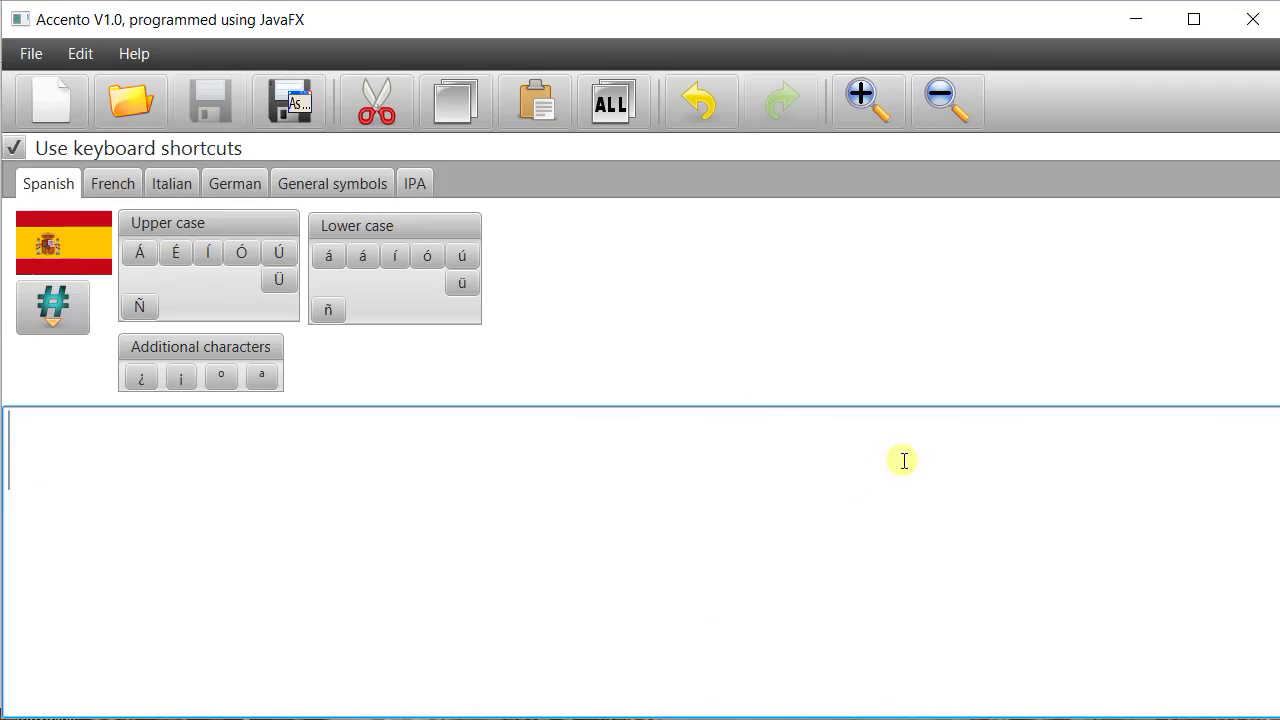
pyautogui.click(112, 183)
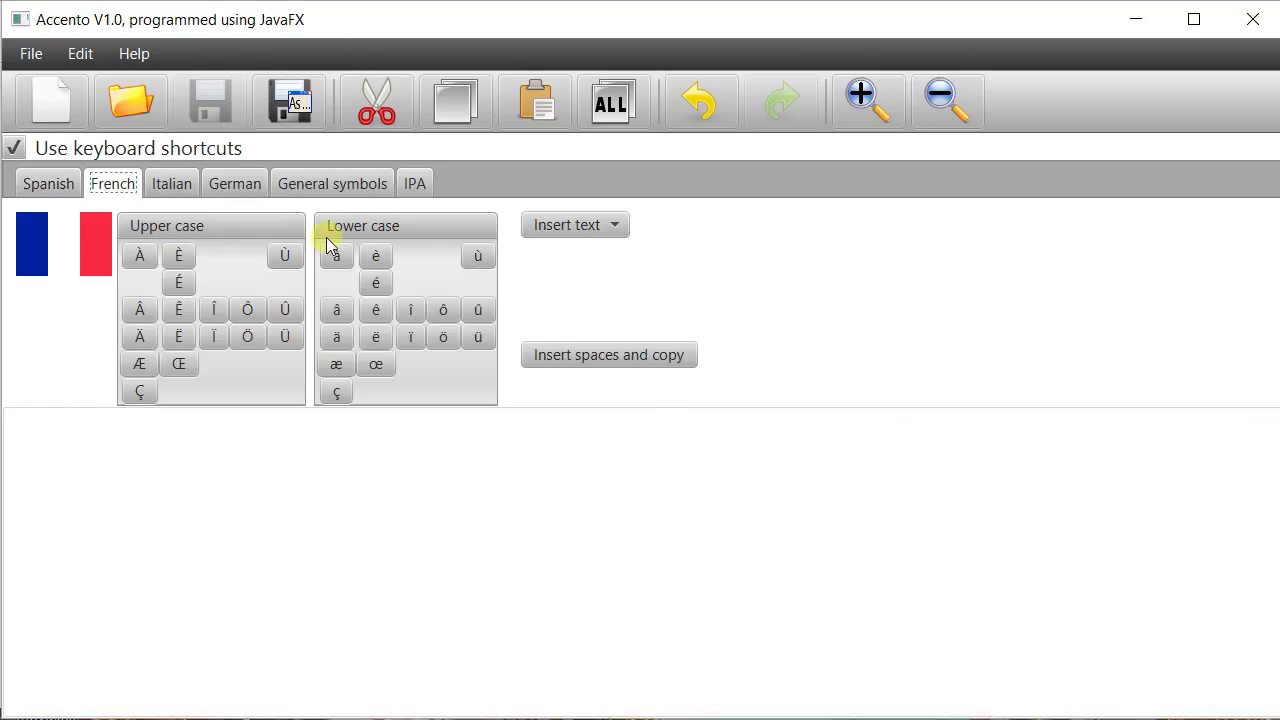
pyautogui.click(575, 225)
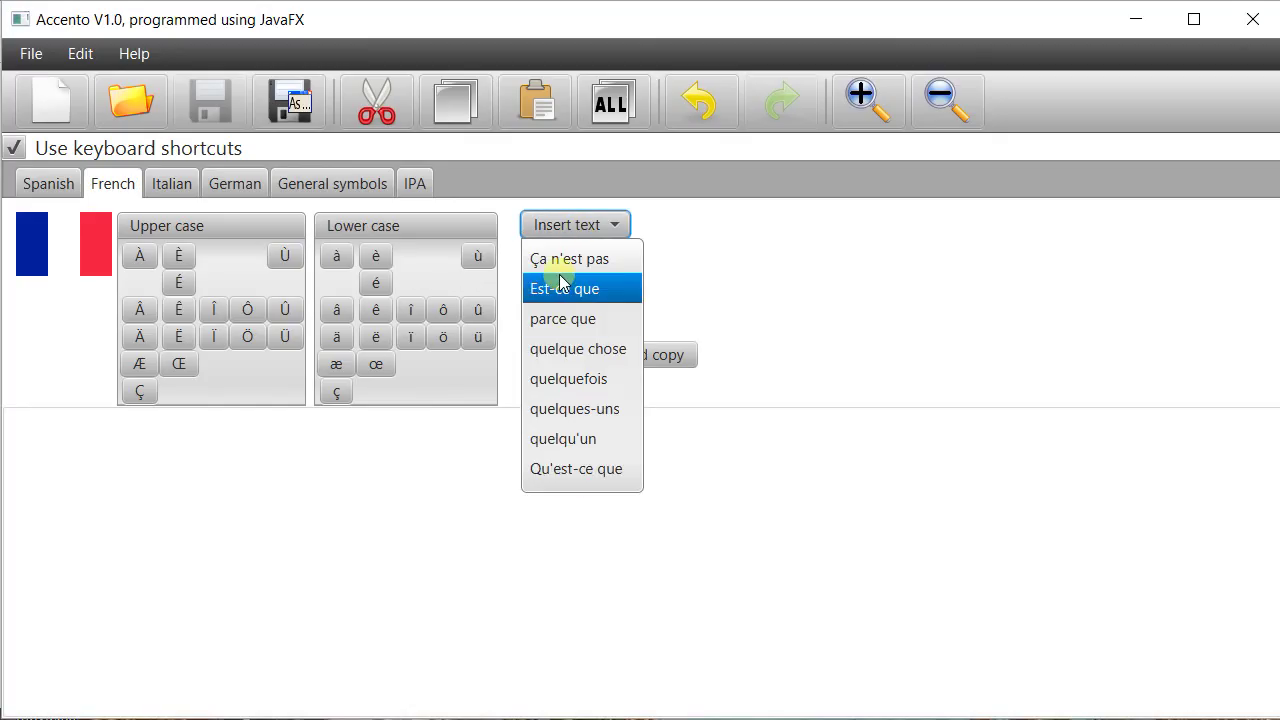
pyautogui.click(561, 468)
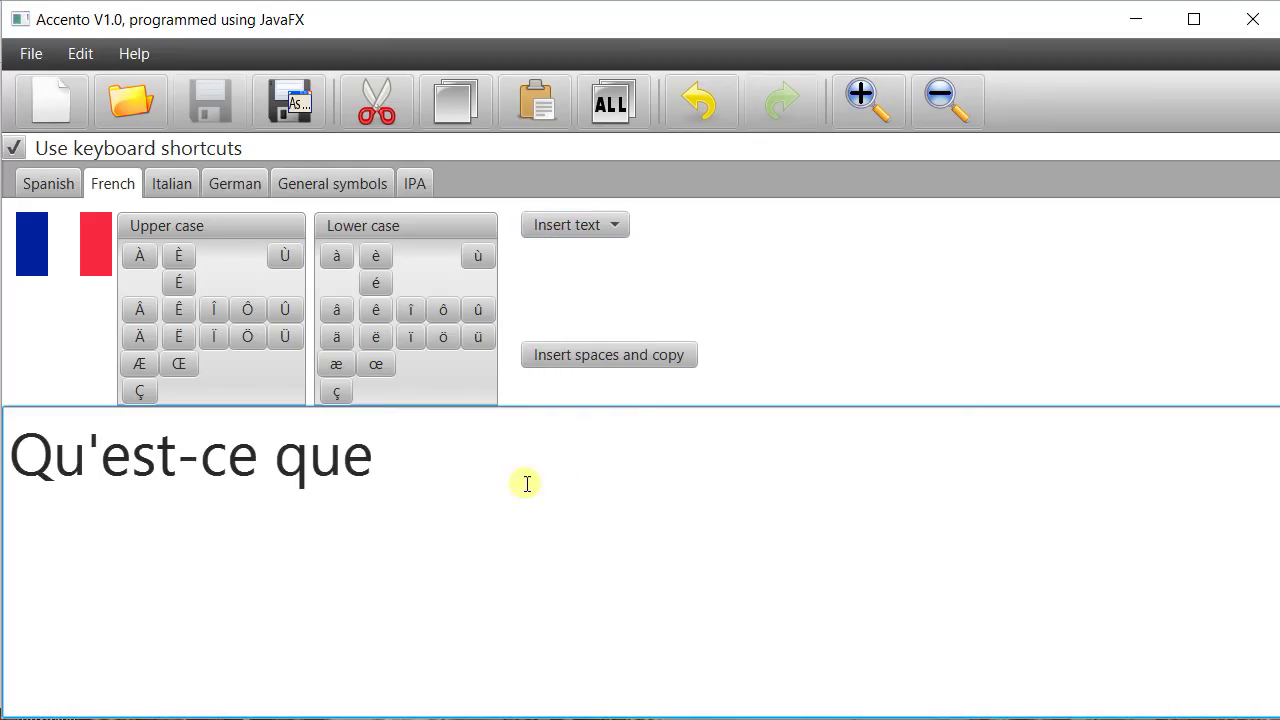
pyautogui.write("c'est?")
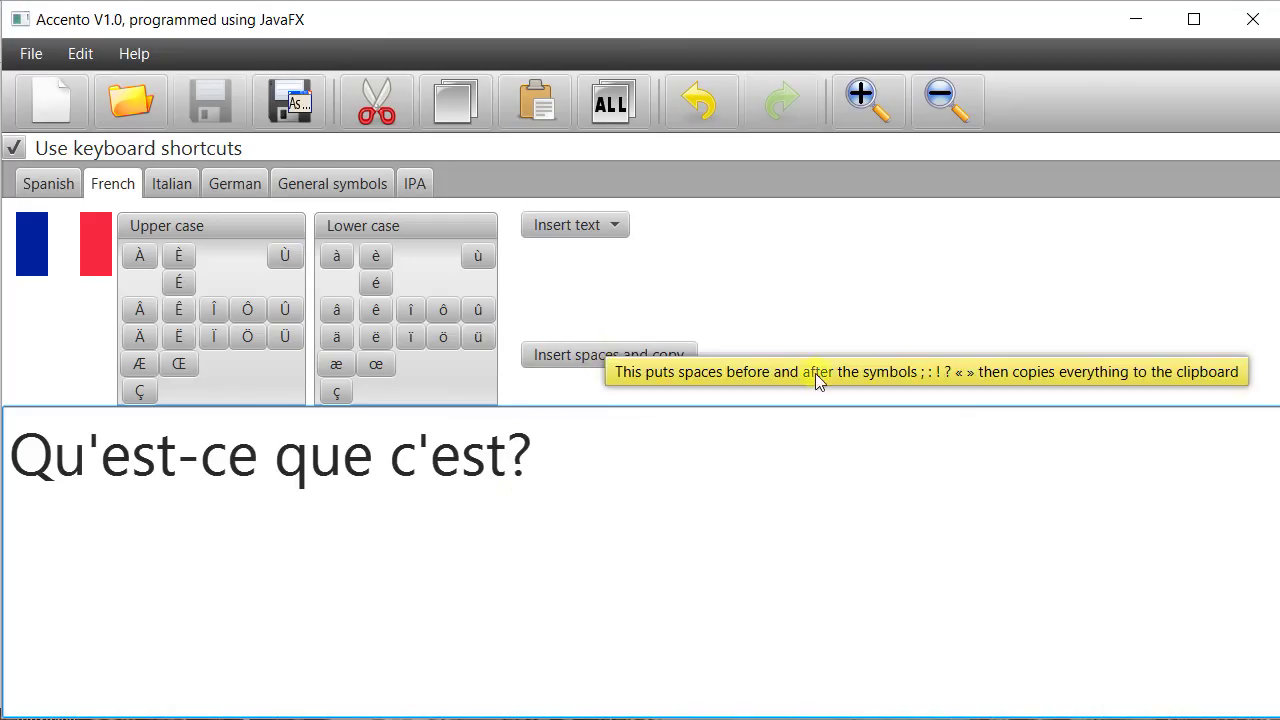
# Apply French punctuation spacing to the sentence while copying it, and paste the copy on a second line
pyautogui.click(561, 357)
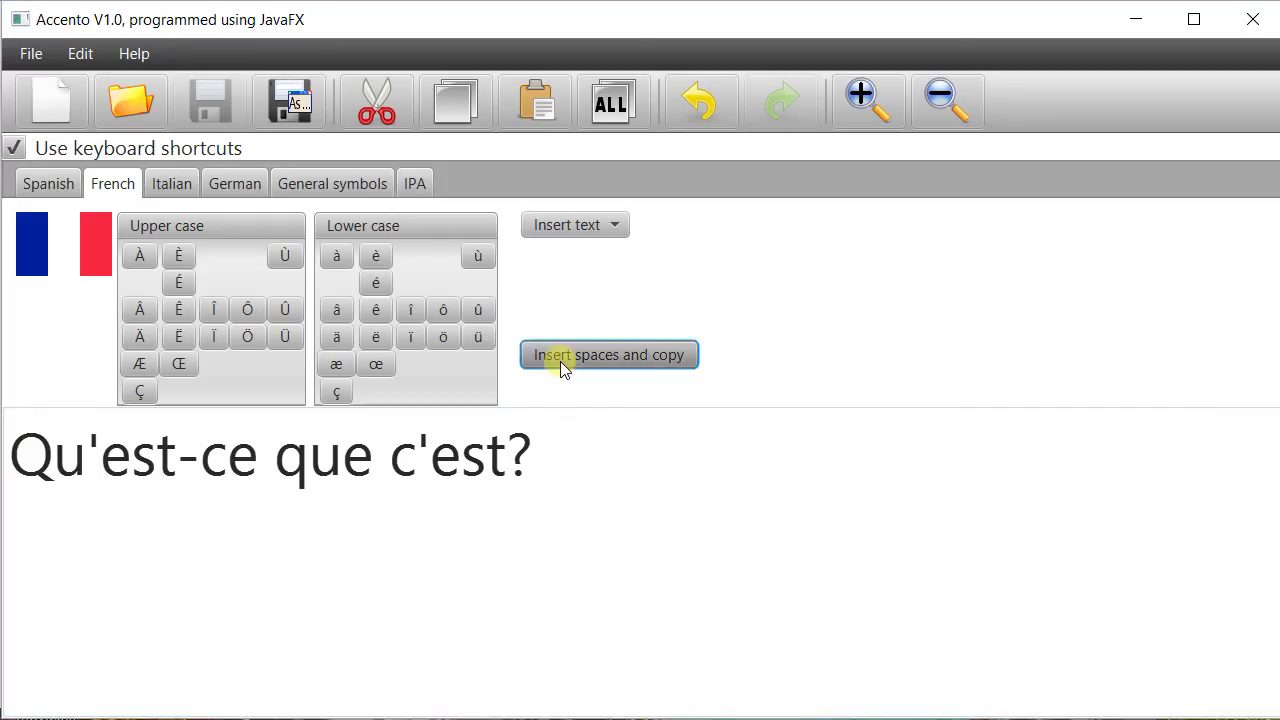
pyautogui.doubleClick(518, 445)
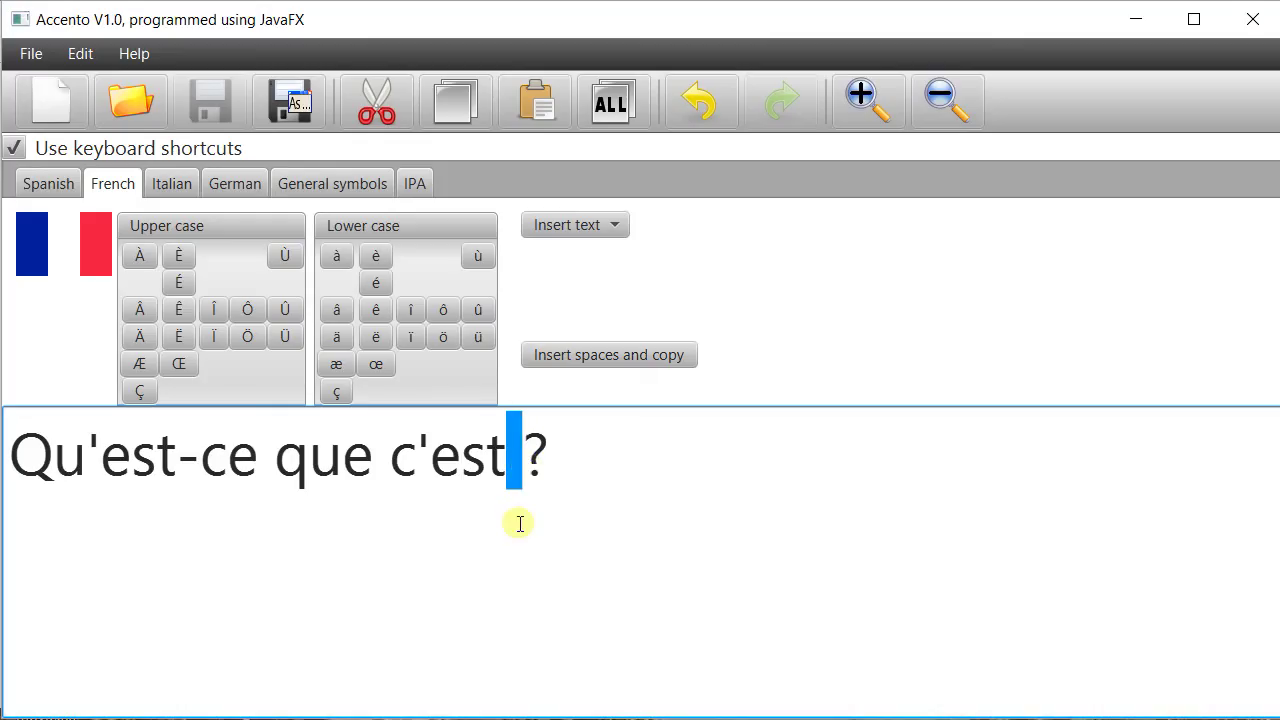
pyautogui.click(561, 455)
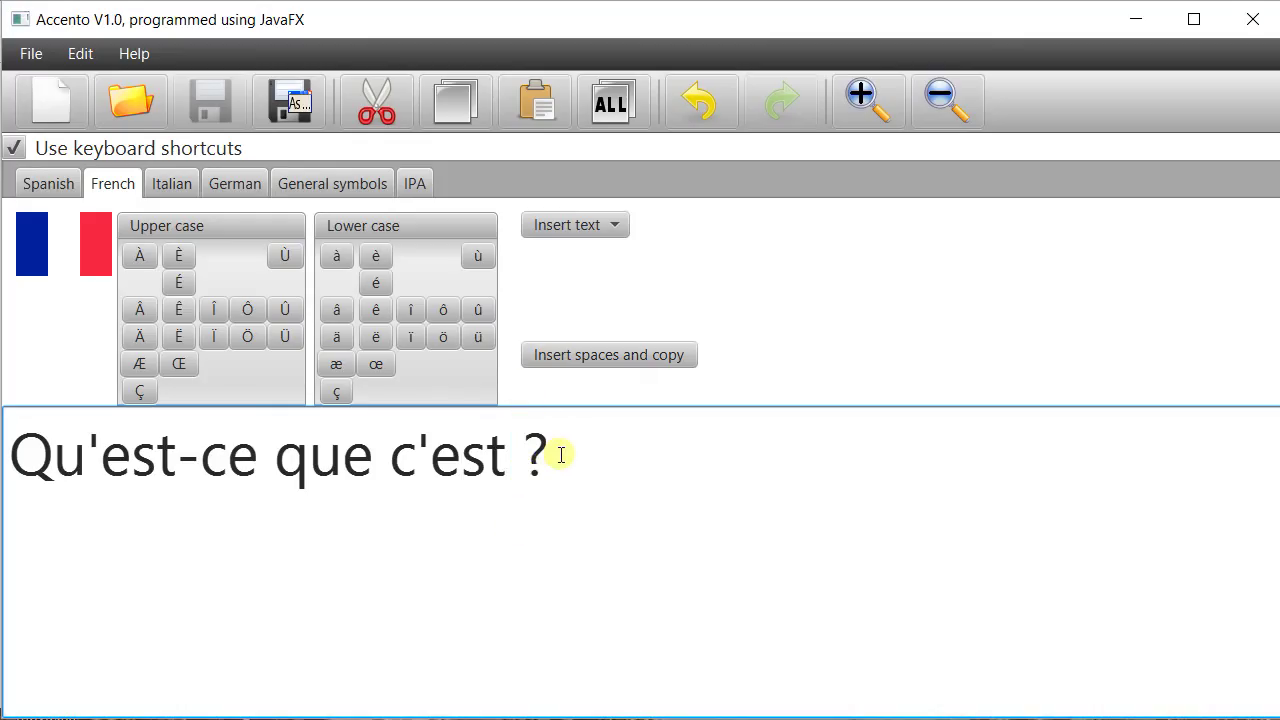
pyautogui.click(531, 100)
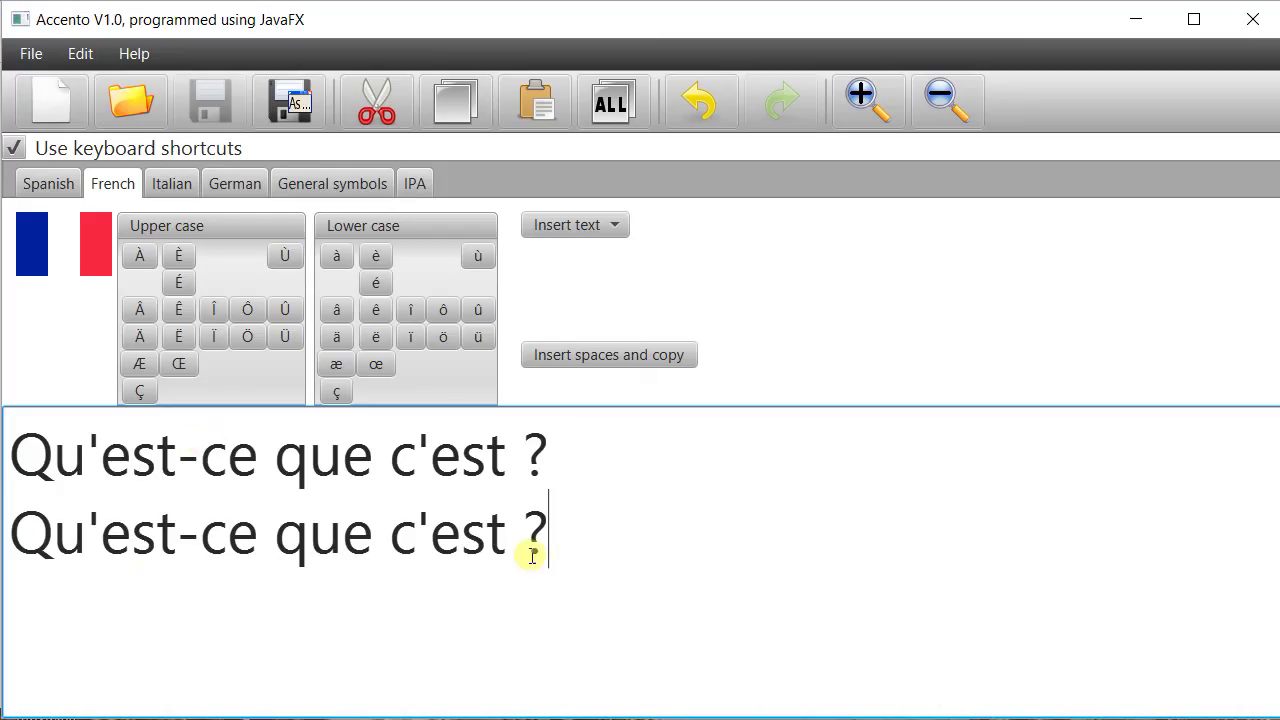
# Clear both lines of text and browse the other character sets, returning to the Spanish one
pyautogui.moveTo(586, 531); pyautogui.dragTo(15, 457)
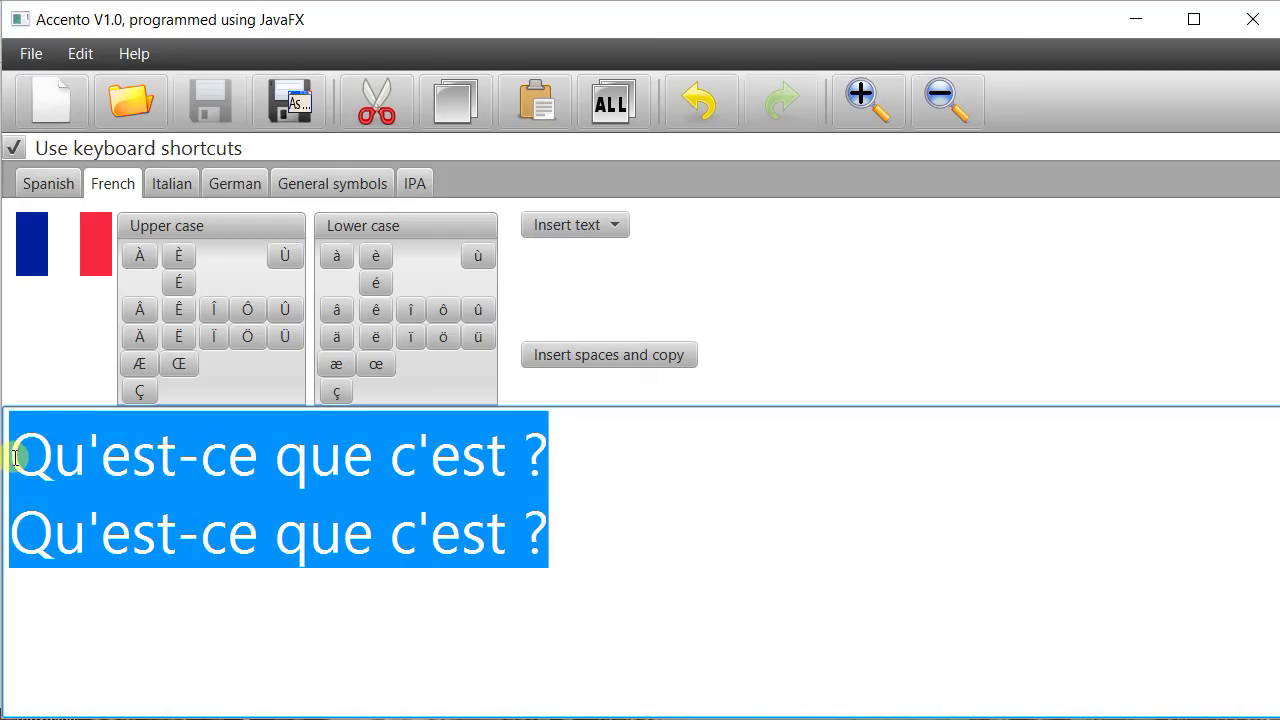
pyautogui.press('Delete')
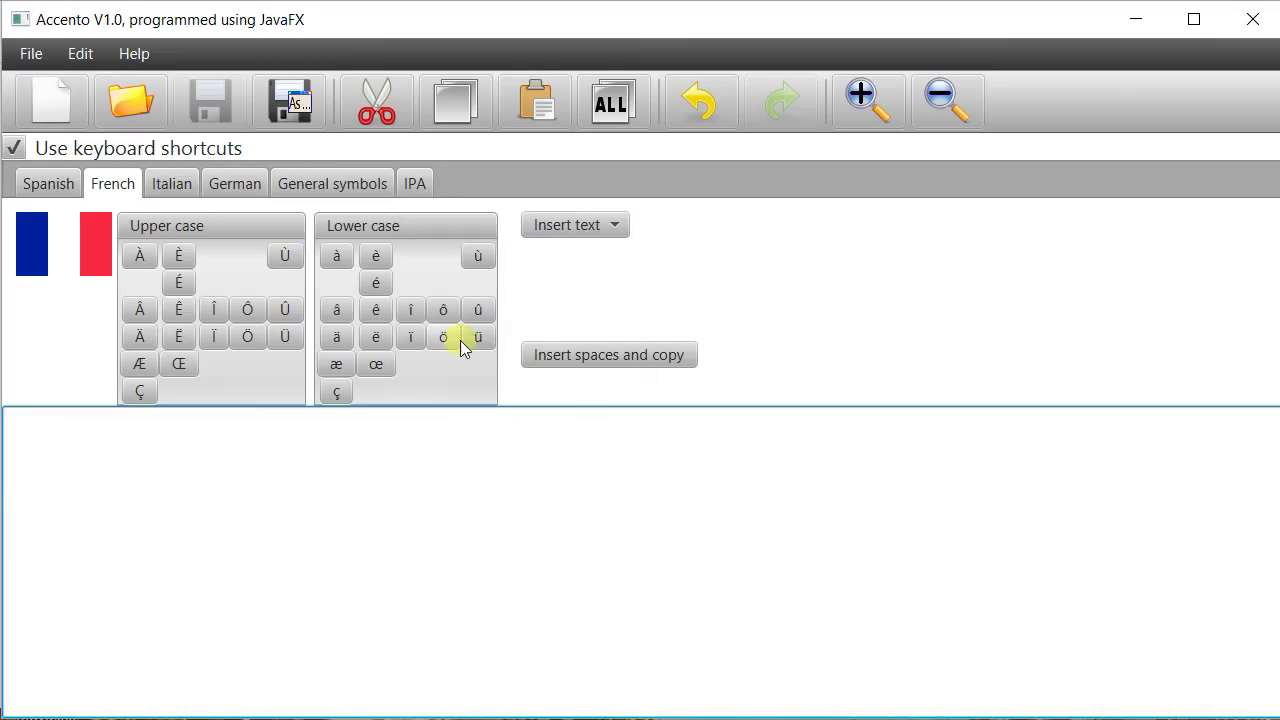
pyautogui.click(194, 180)
pyautogui.click(221, 187)
pyautogui.press('Right')
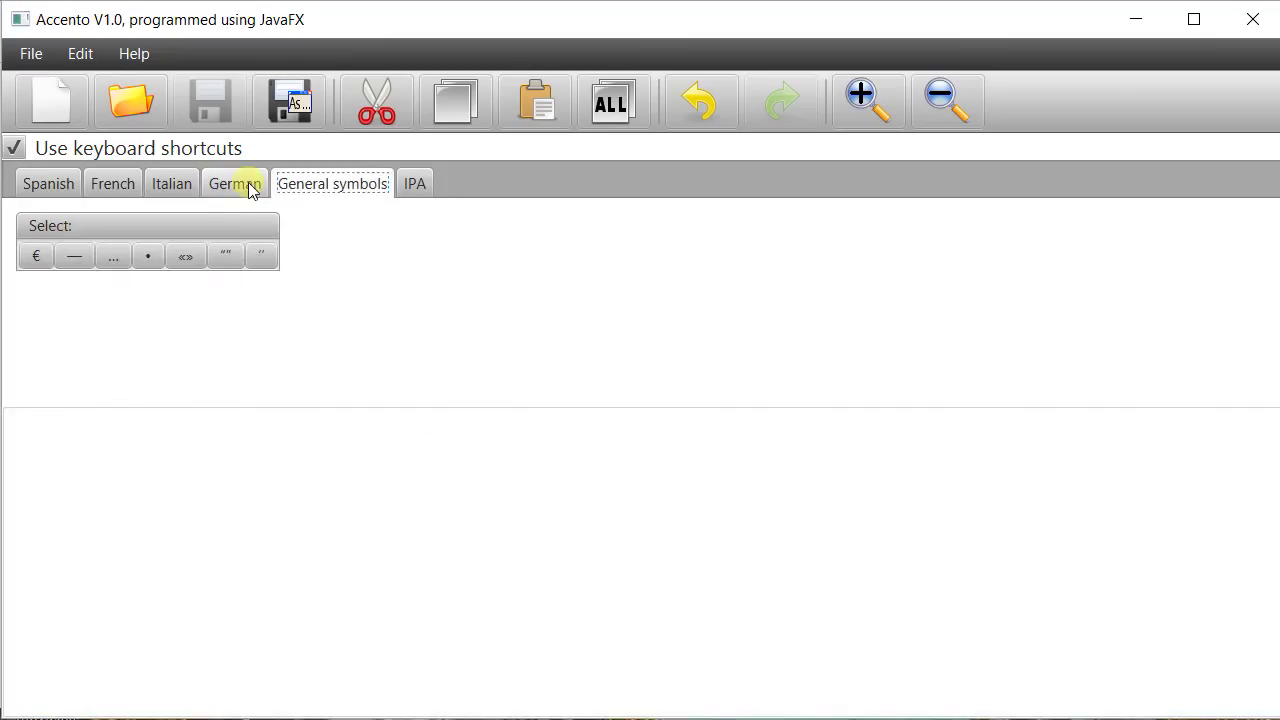
pyautogui.click(34, 186)
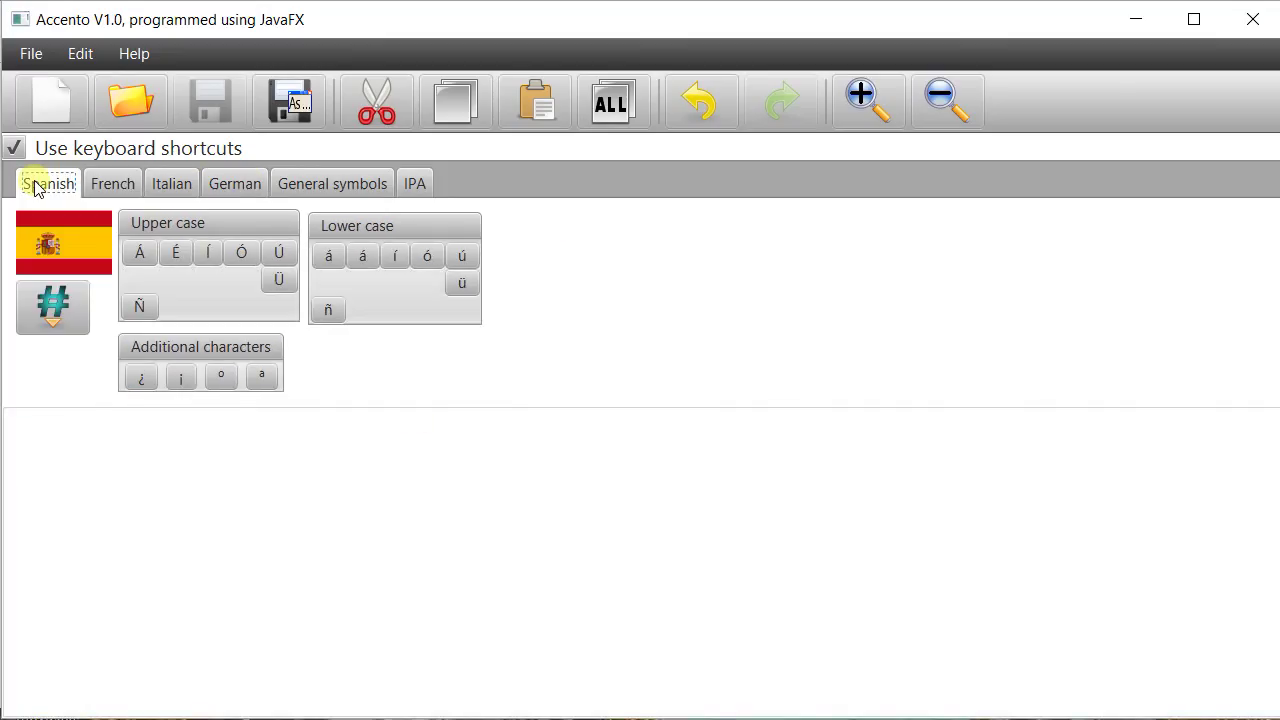
pyautogui.click(614, 106)
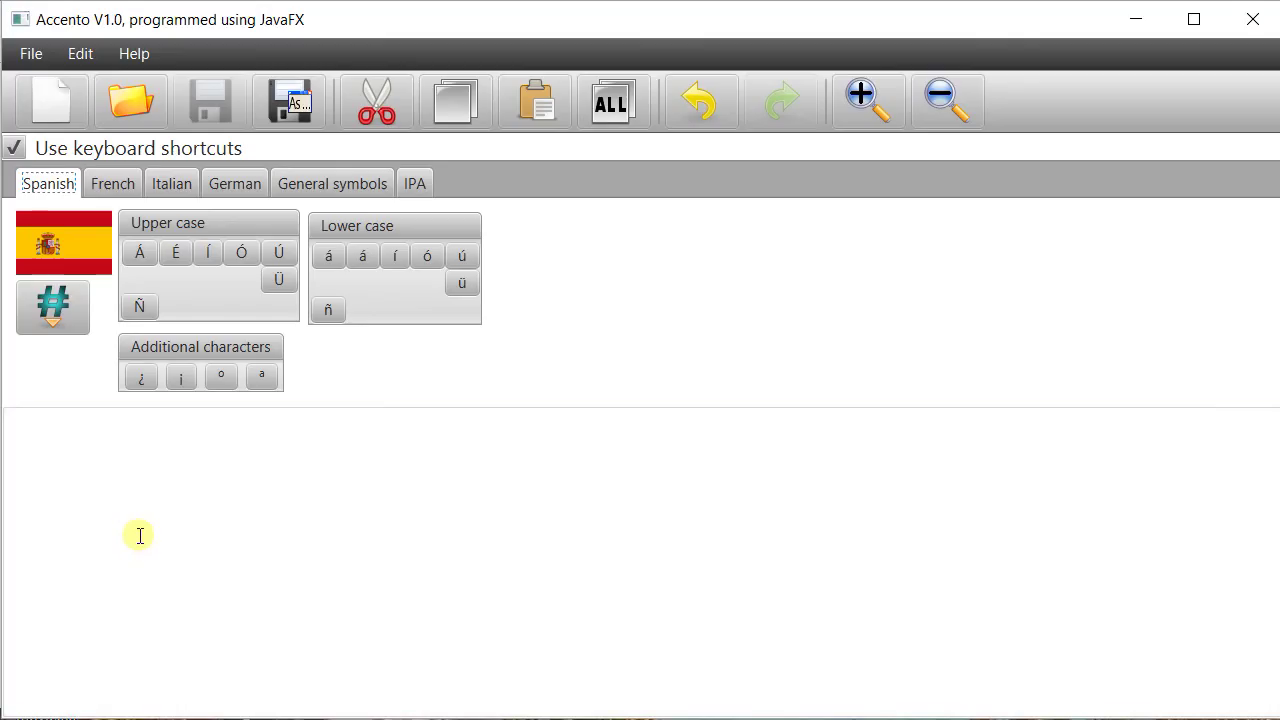
pyautogui.click(142, 537)
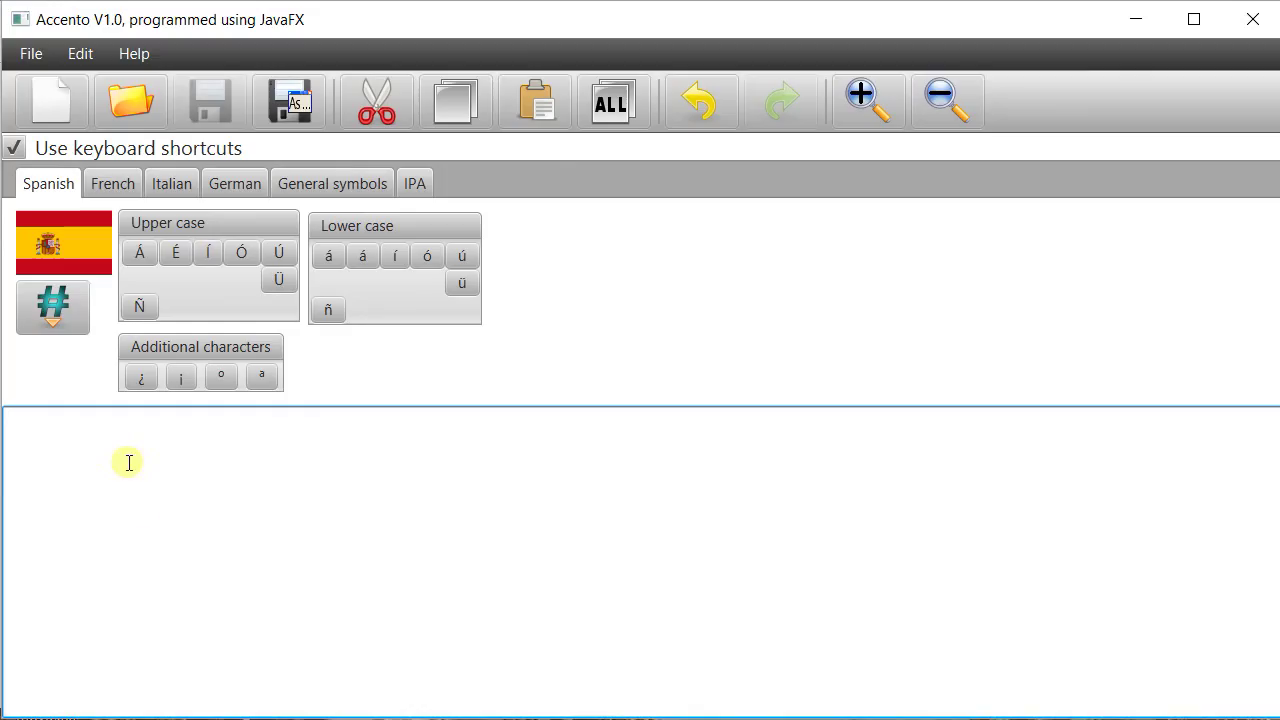
pyautogui.click(28, 55)
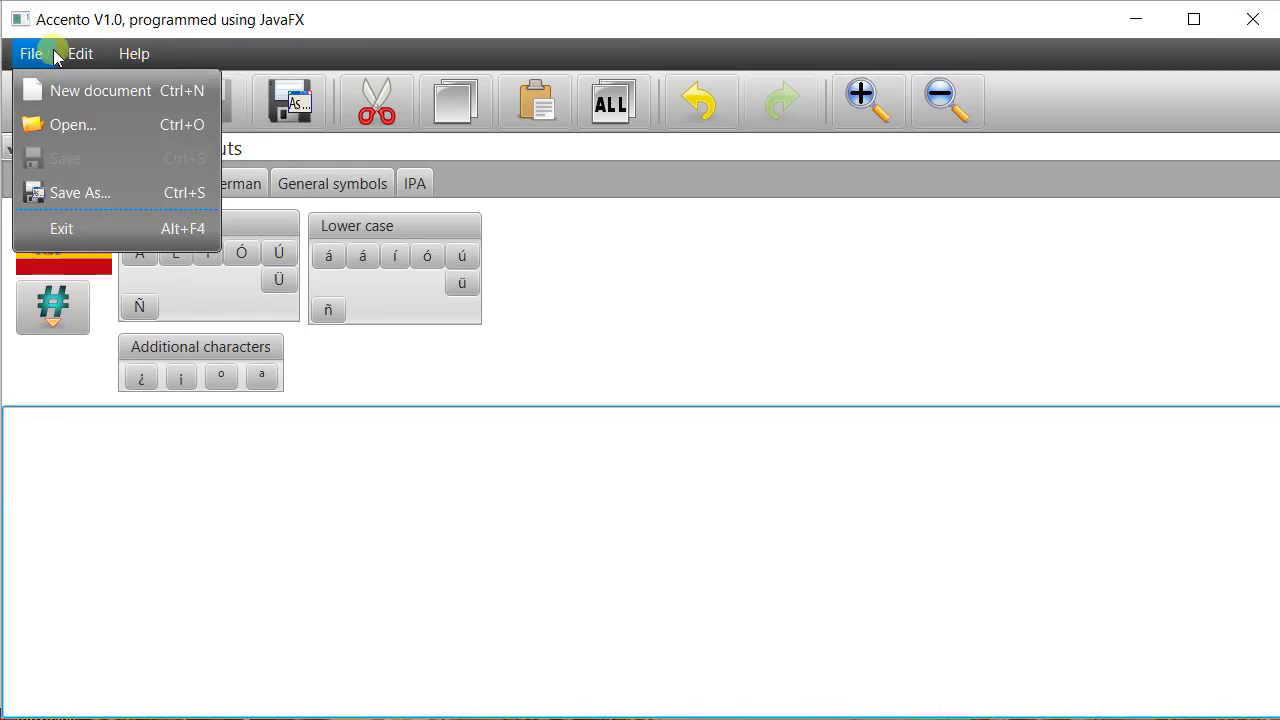
pyautogui.moveTo(134, 53)
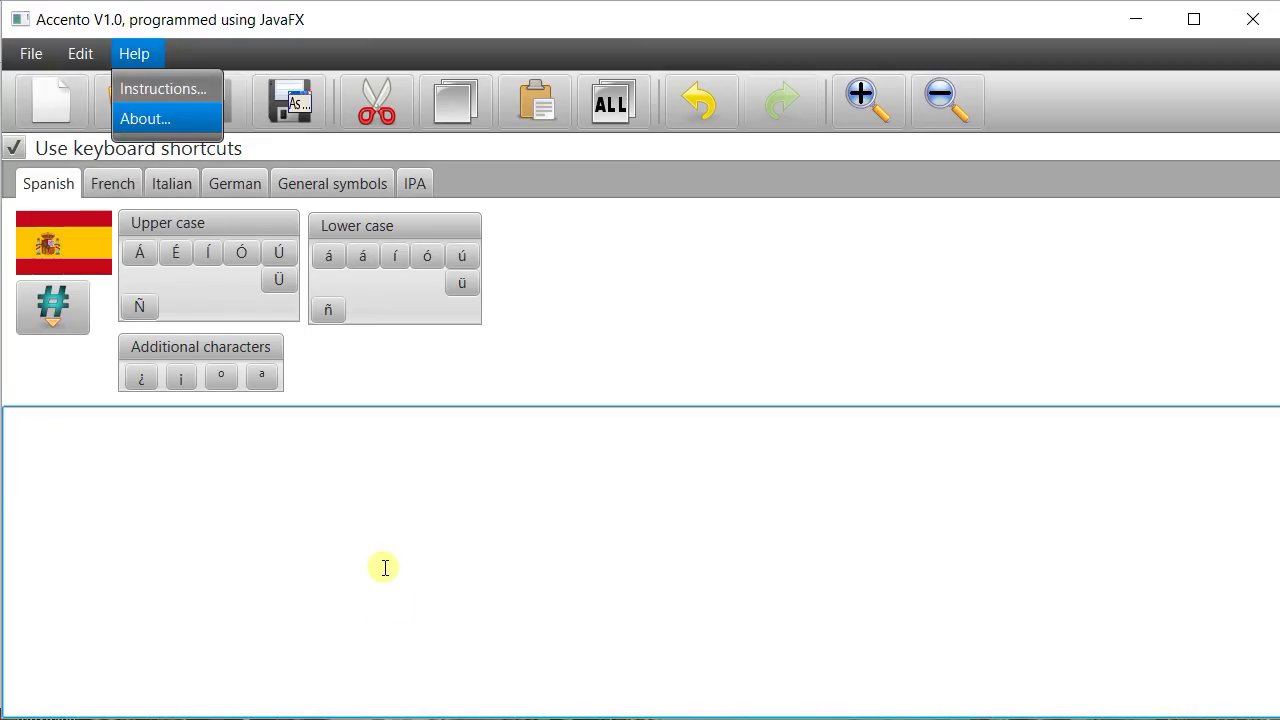
# Write "Bye!" in the empty text area
pyautogui.click(397, 606)
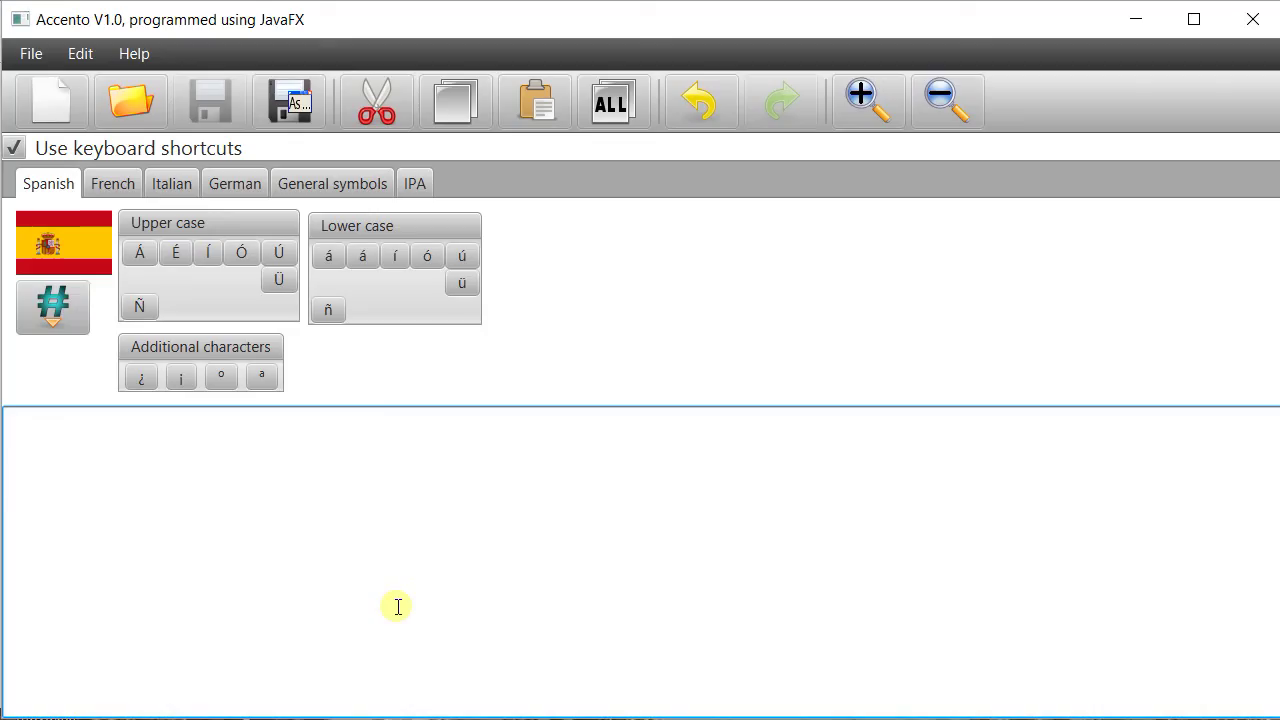
pyautogui.write('Bye!')
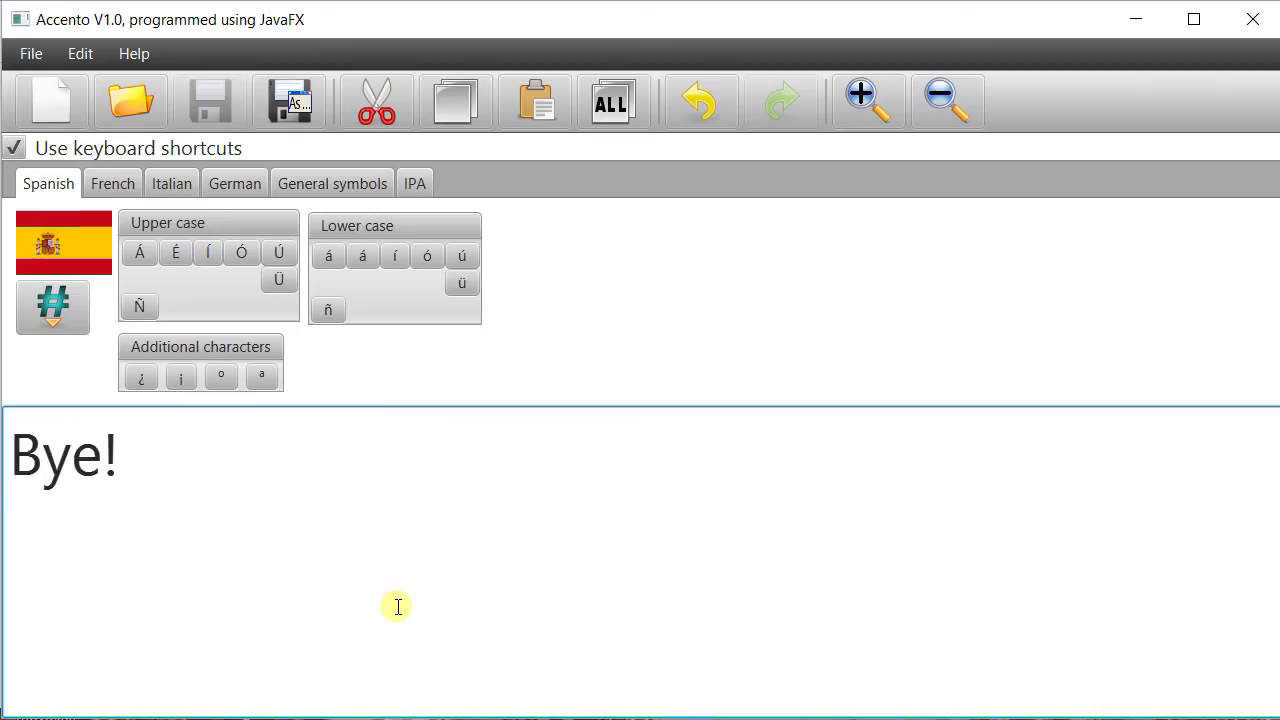